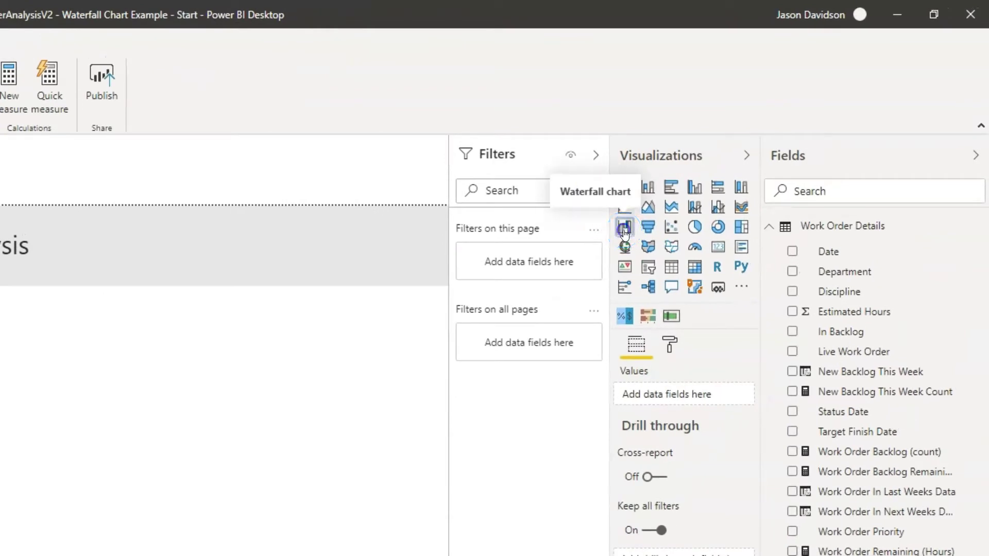
# Step: Add a waterfall chart below the Backlog Analysis header, making it narrower and taller
pyautogui.click(624, 230)
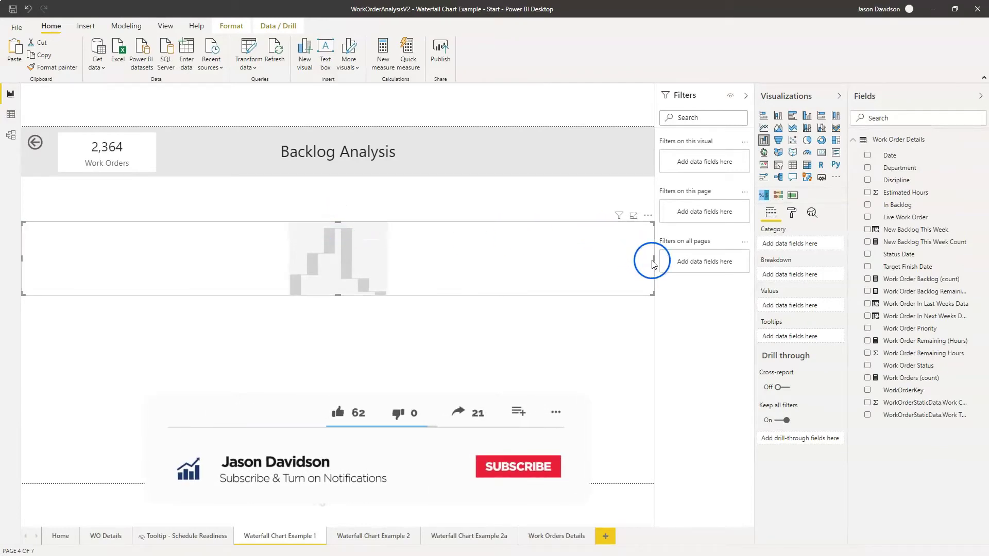
pyautogui.moveTo(652, 264); pyautogui.dragTo(619, 262)
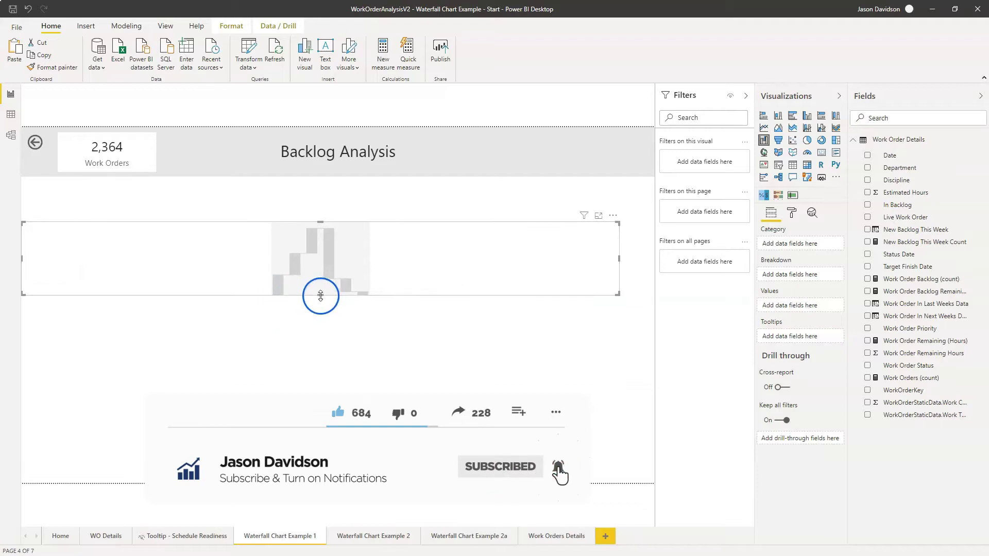
pyautogui.moveTo(320, 296); pyautogui.dragTo(320, 394)
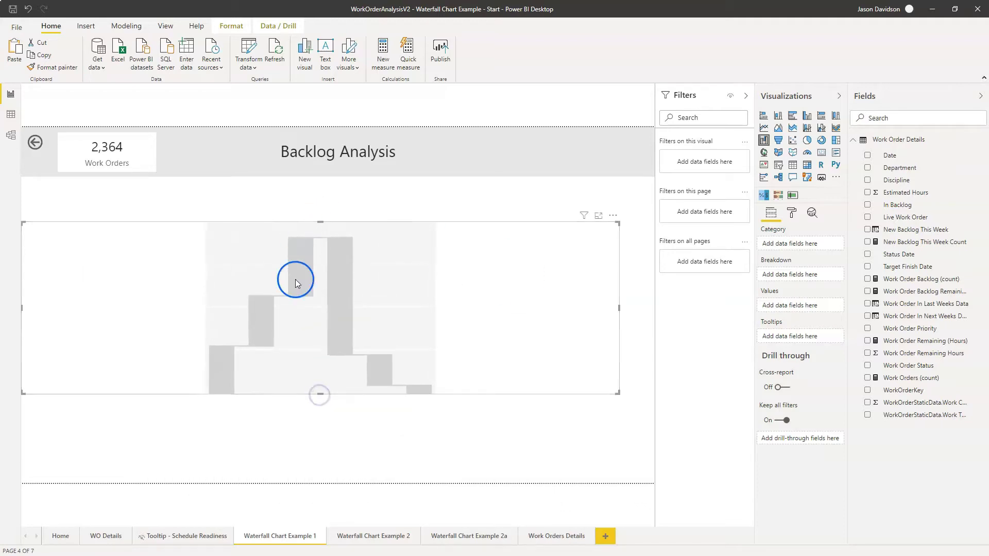
pyautogui.click(910, 143)
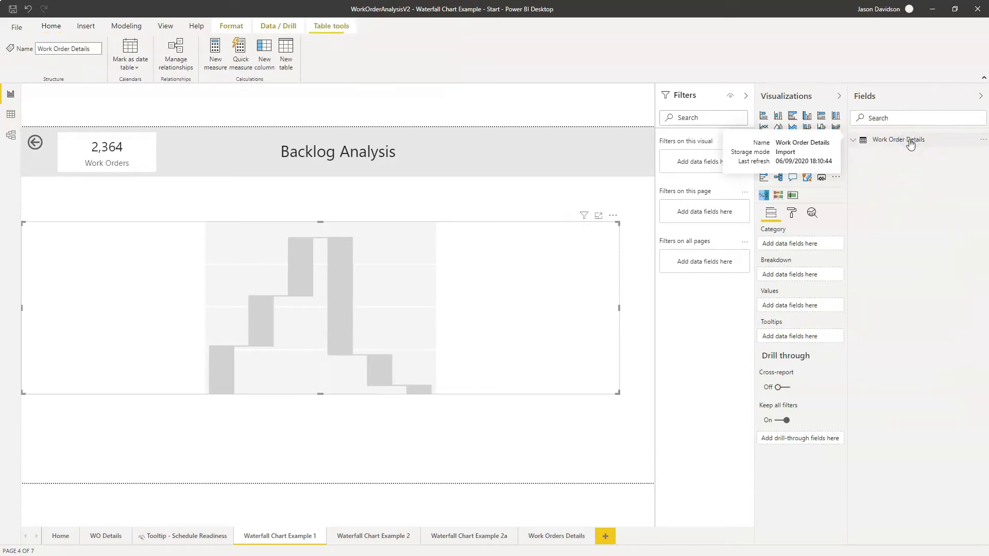
pyautogui.click(11, 115)
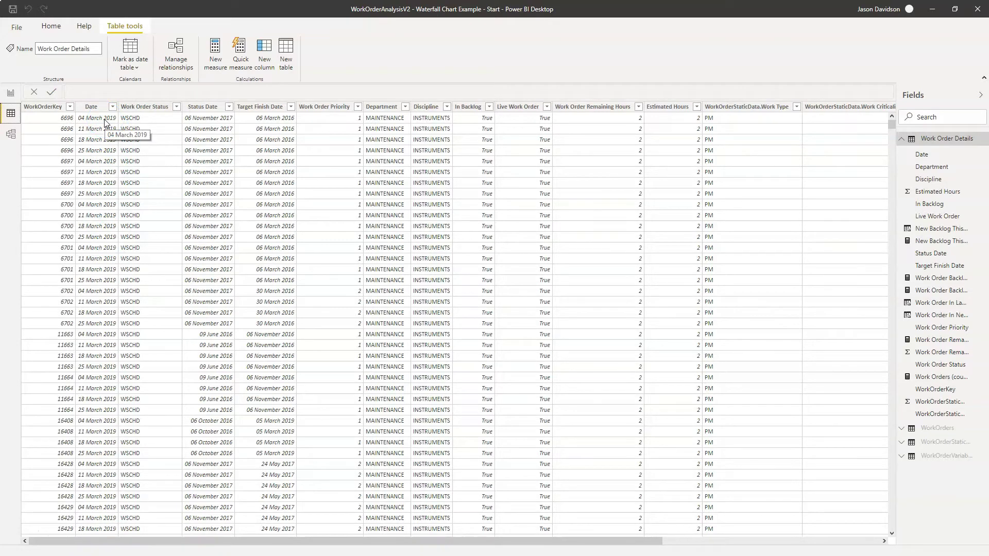
pyautogui.click(112, 108)
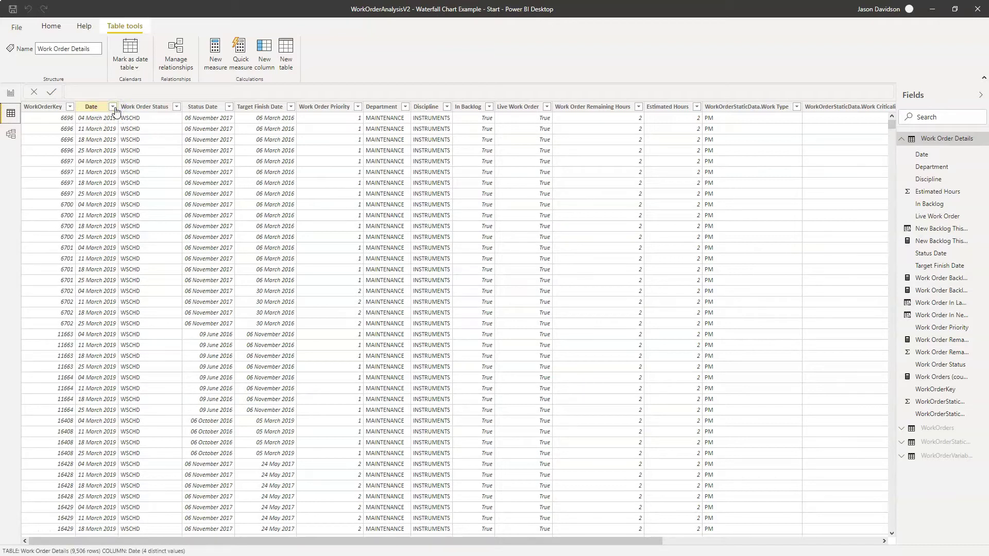
pyautogui.click(112, 107)
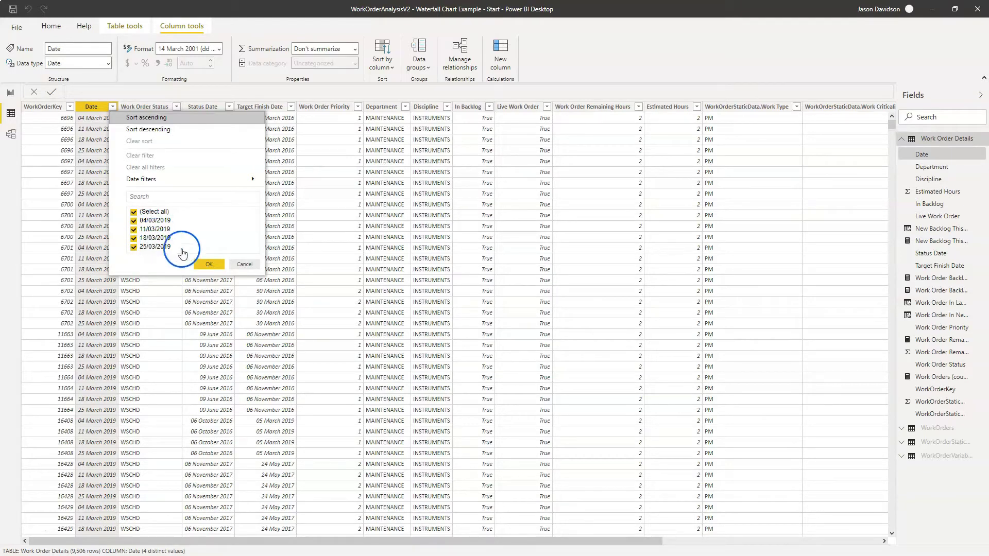
pyautogui.click(245, 264)
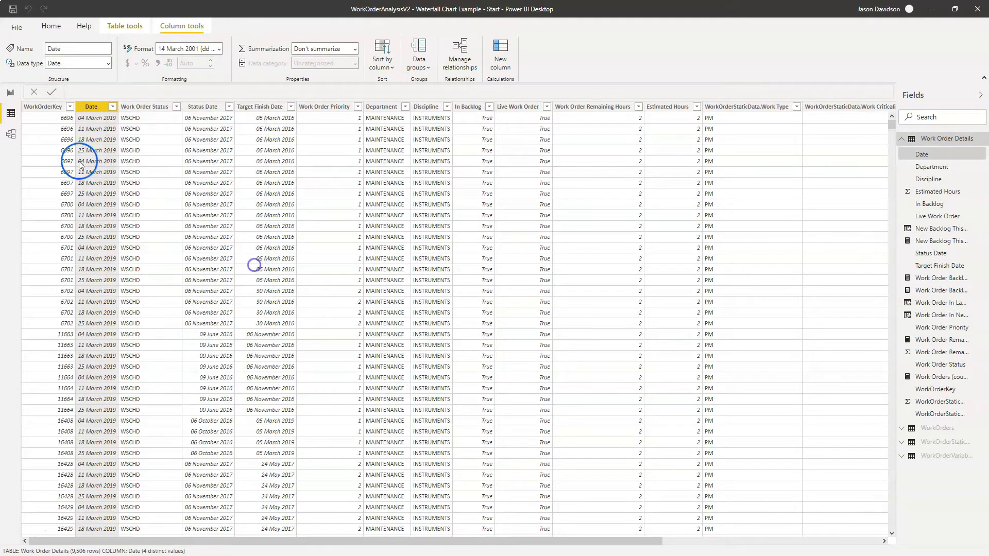
pyautogui.click(11, 94)
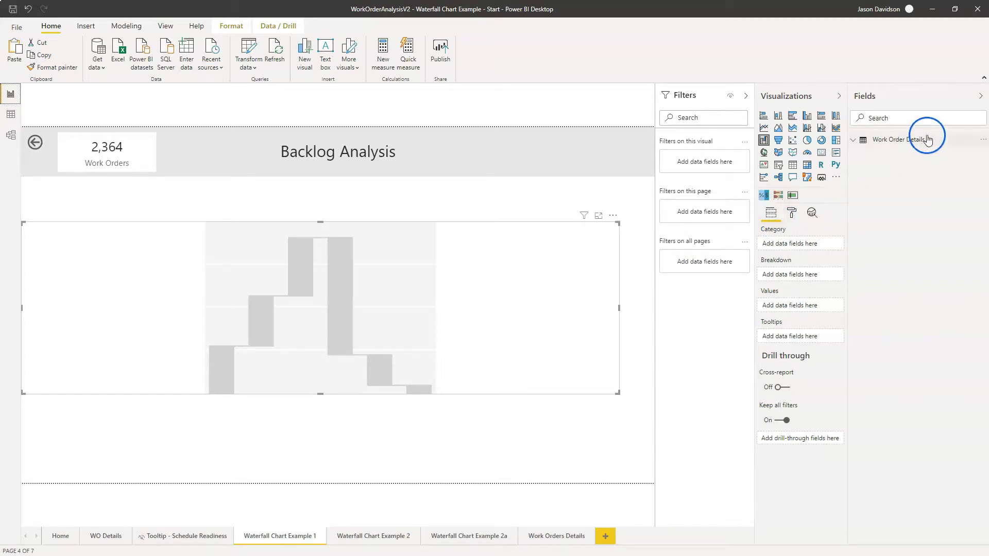
# Step: Plot Work Order Backlog (count) by Department in the waterfall chart
pyautogui.click(857, 146)
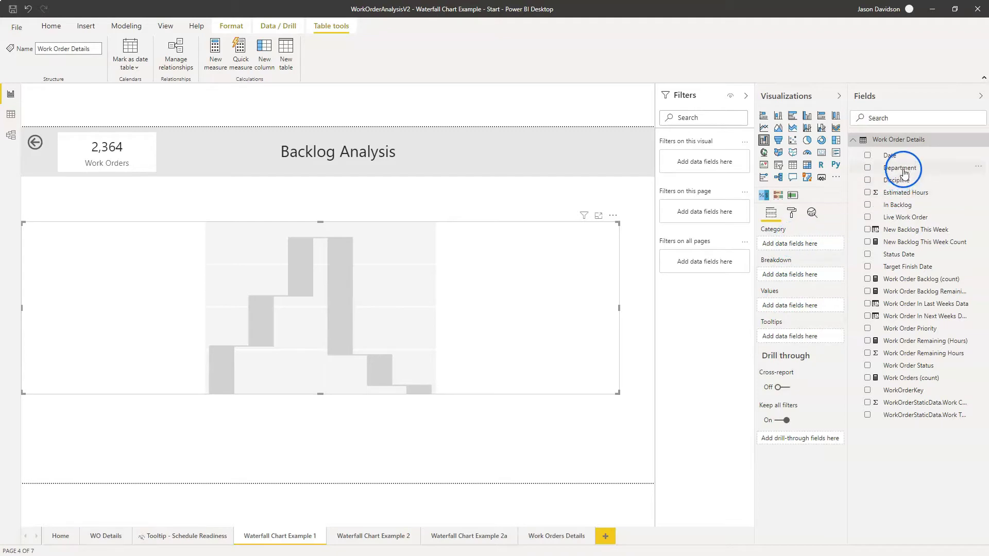
pyautogui.moveTo(903, 171); pyautogui.dragTo(805, 249)
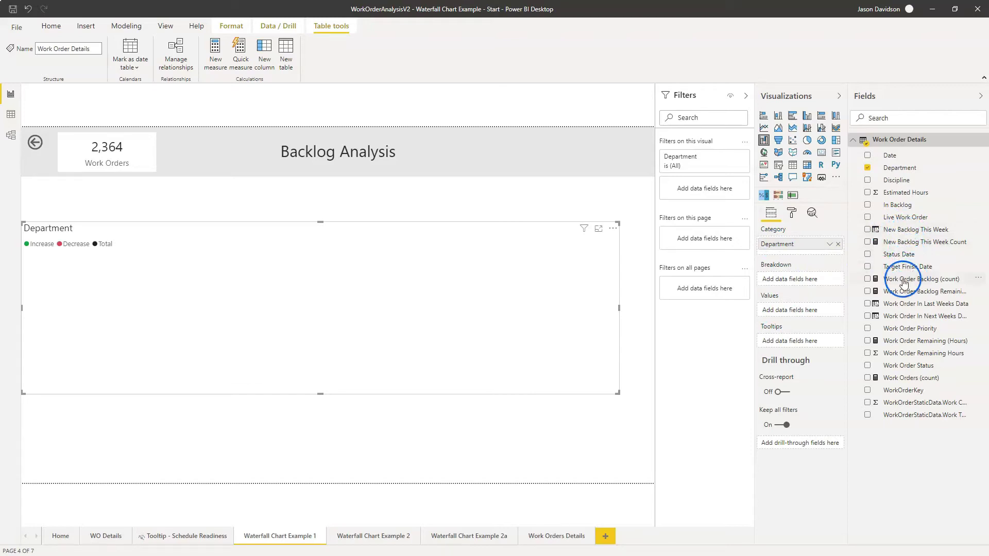
pyautogui.moveTo(901, 283); pyautogui.dragTo(815, 313)
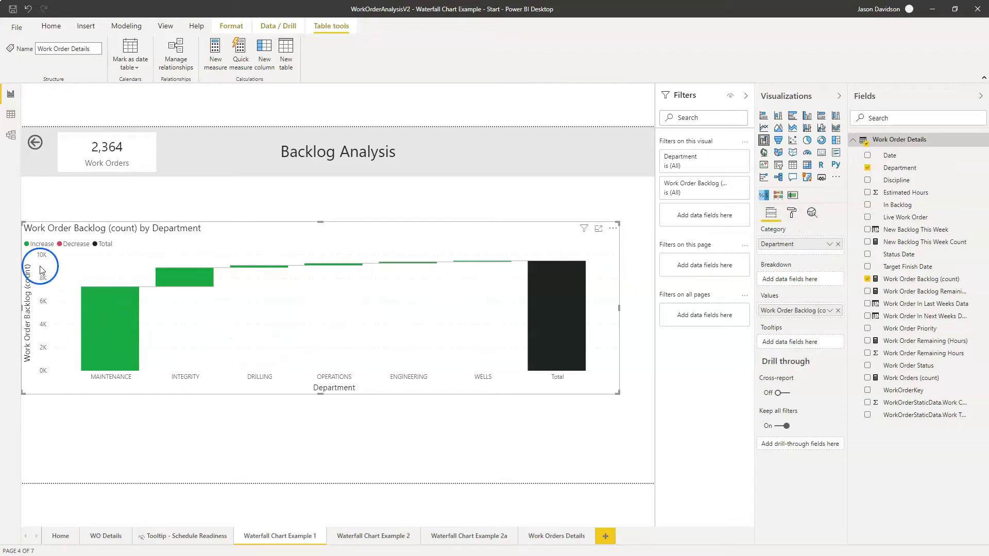
pyautogui.moveTo(110, 334)
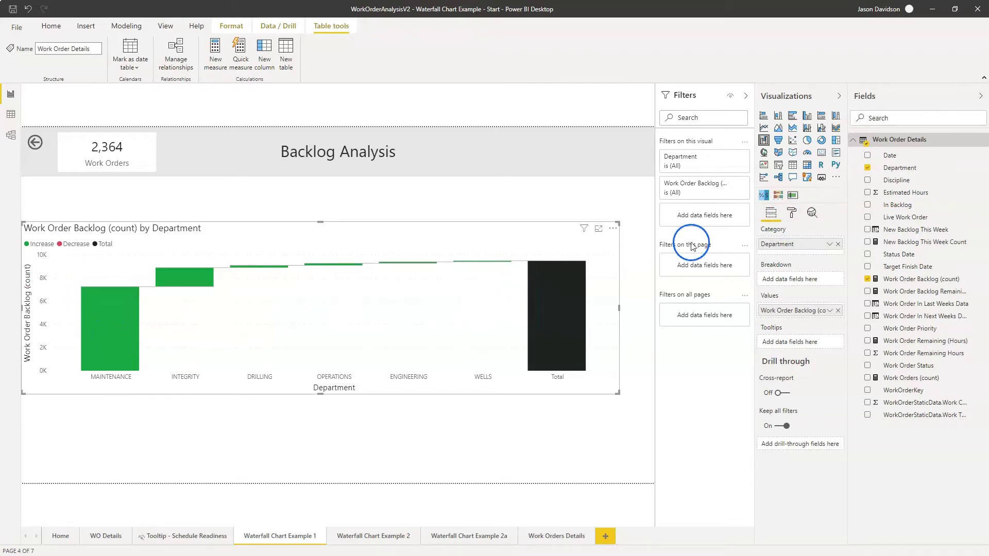
# Step: Turn on waterfall data labels with Display units set to None, then check the Work Orders card's filter
pyautogui.click(792, 213)
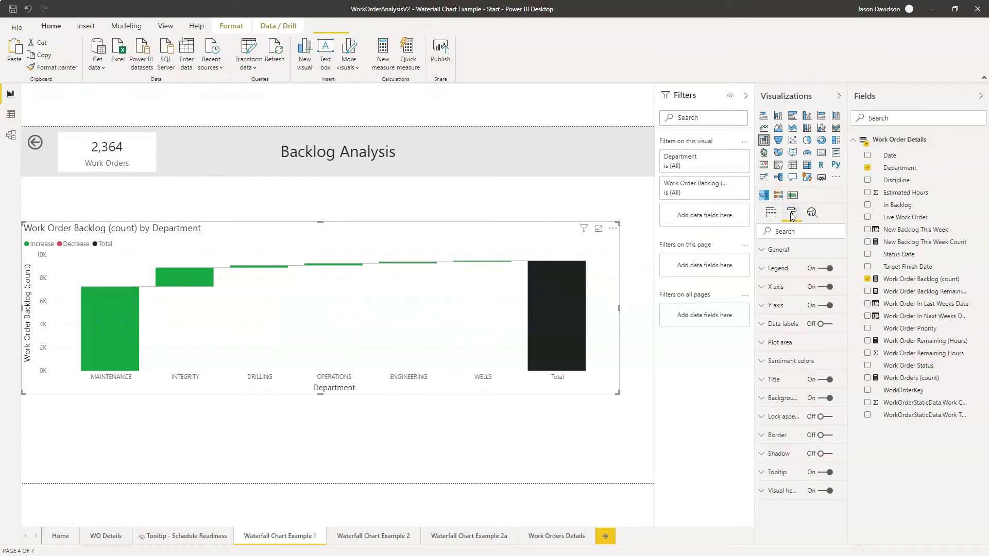
pyautogui.click(822, 326)
pyautogui.click(763, 328)
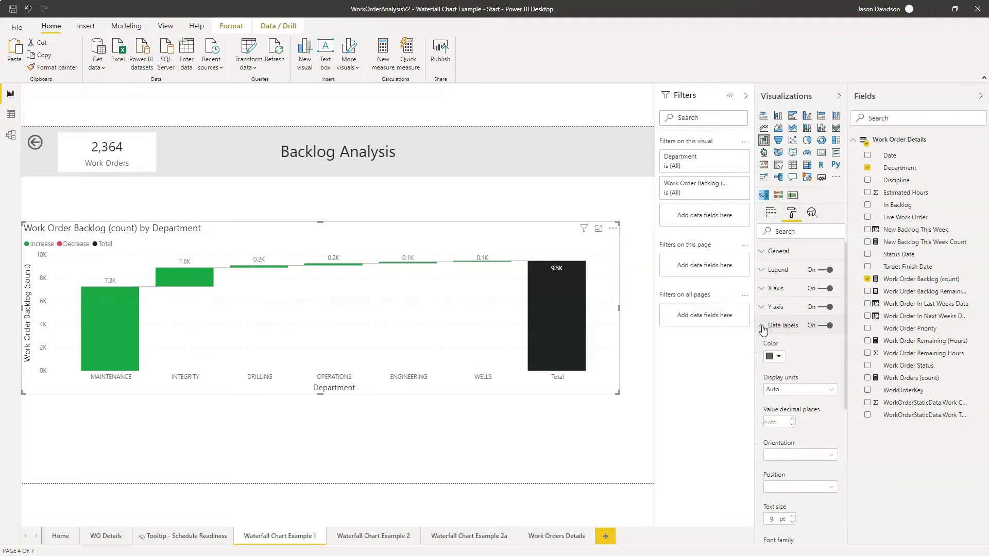
pyautogui.click(777, 391)
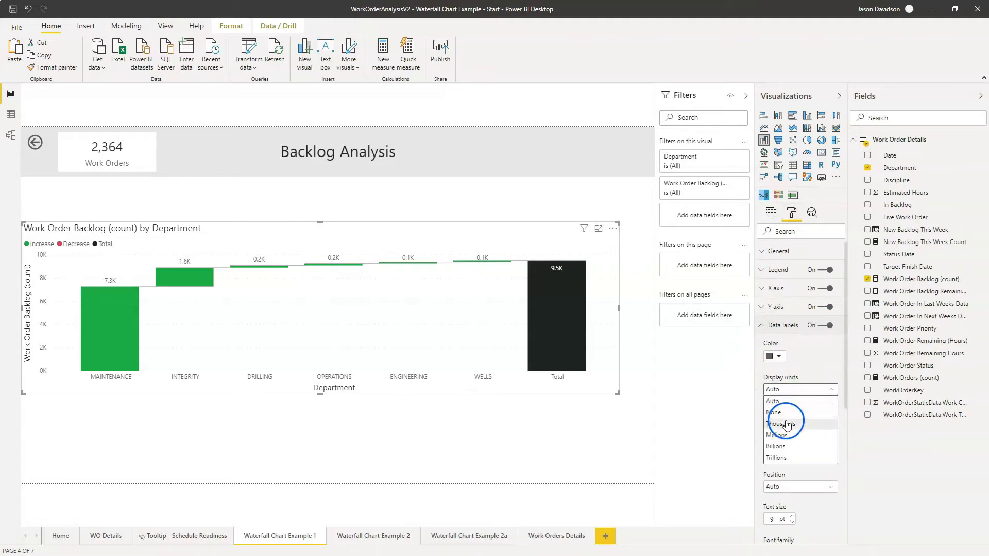
pyautogui.click(785, 412)
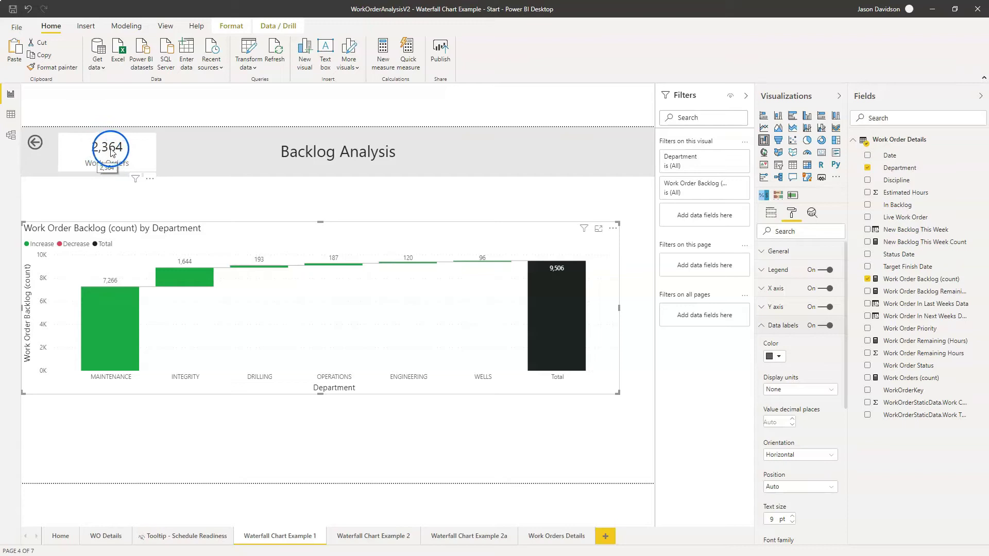
pyautogui.click(143, 153)
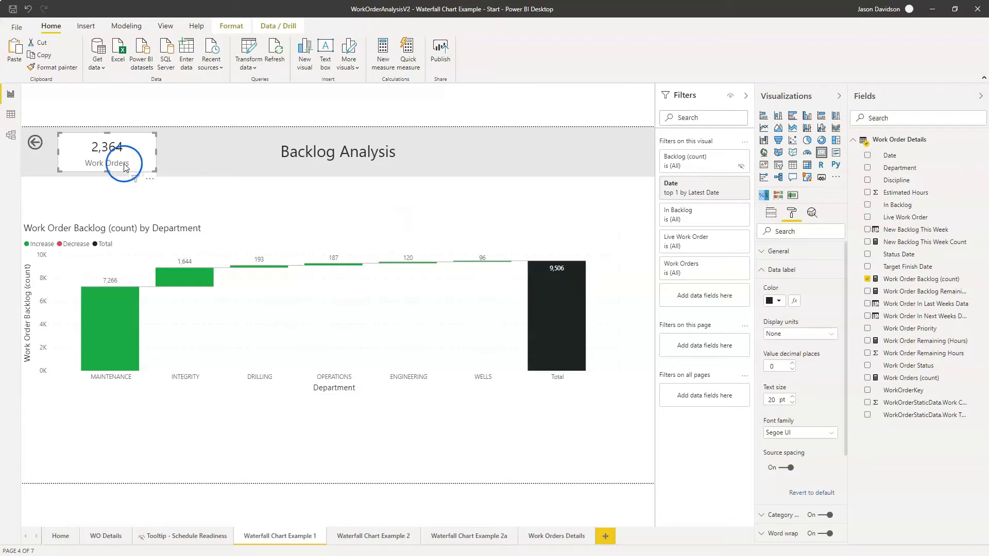
# Step: Filter the waterfall to the Top 1 Date by Latest Date, giving a 2,364 total
pyautogui.click(467, 242)
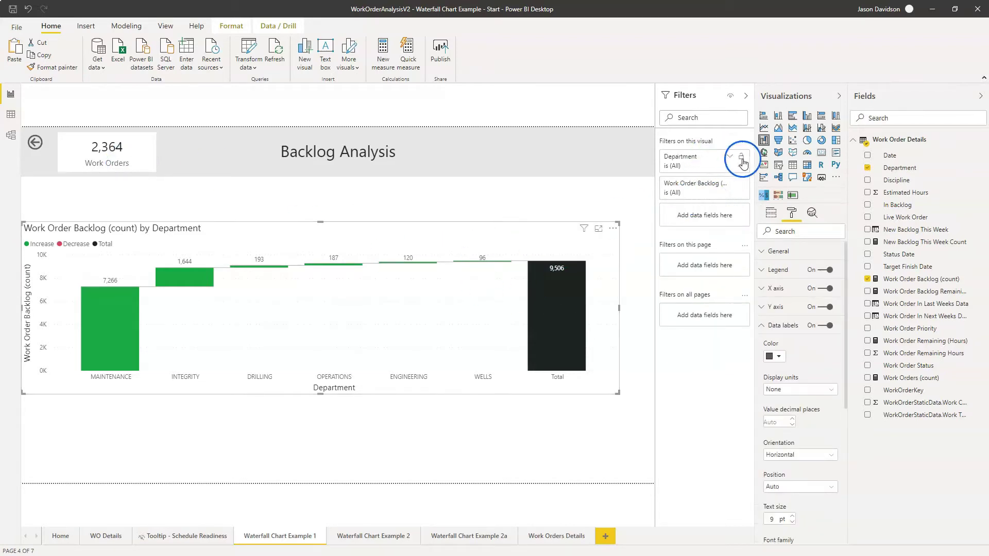
pyautogui.moveTo(727, 208); pyautogui.dragTo(712, 216)
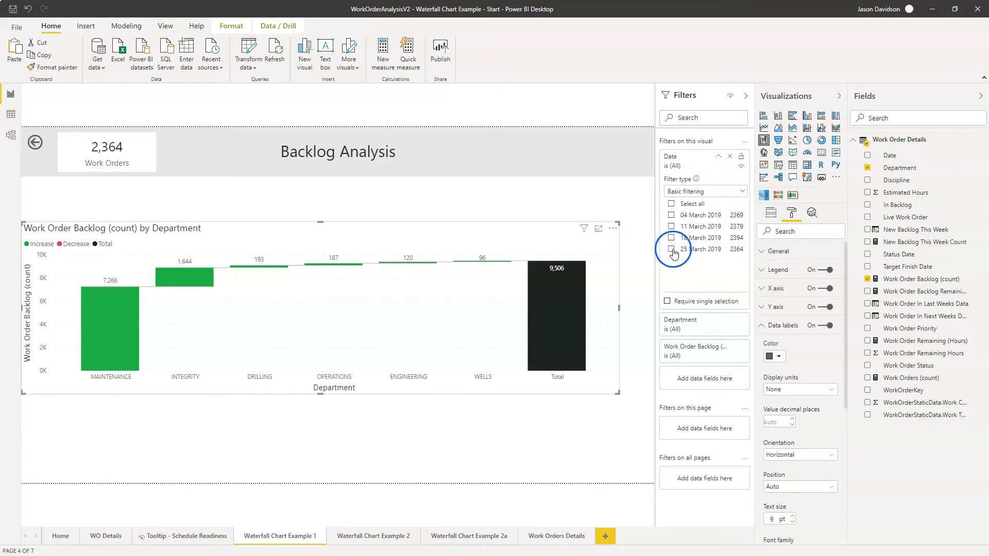
pyautogui.click(742, 193)
pyautogui.click(690, 253)
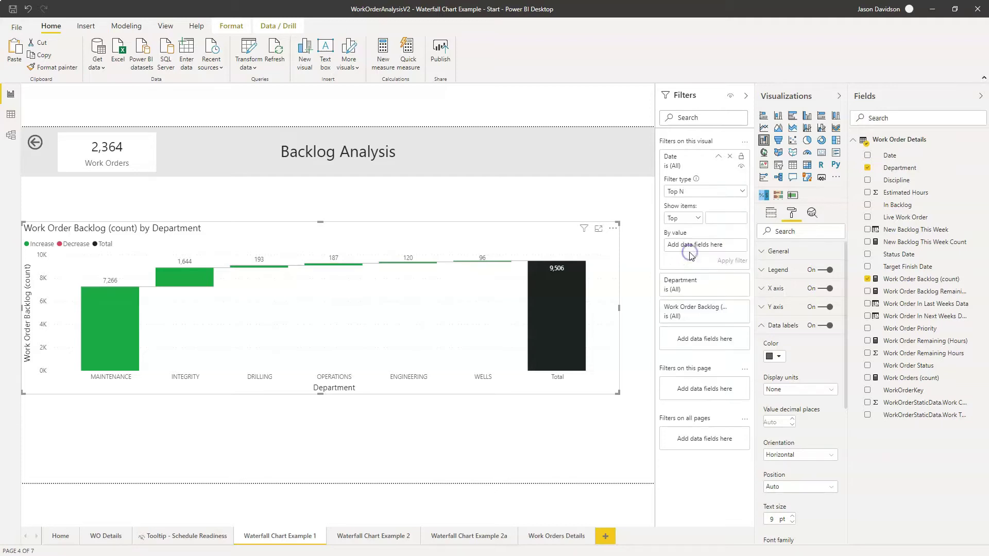
pyautogui.click(723, 221)
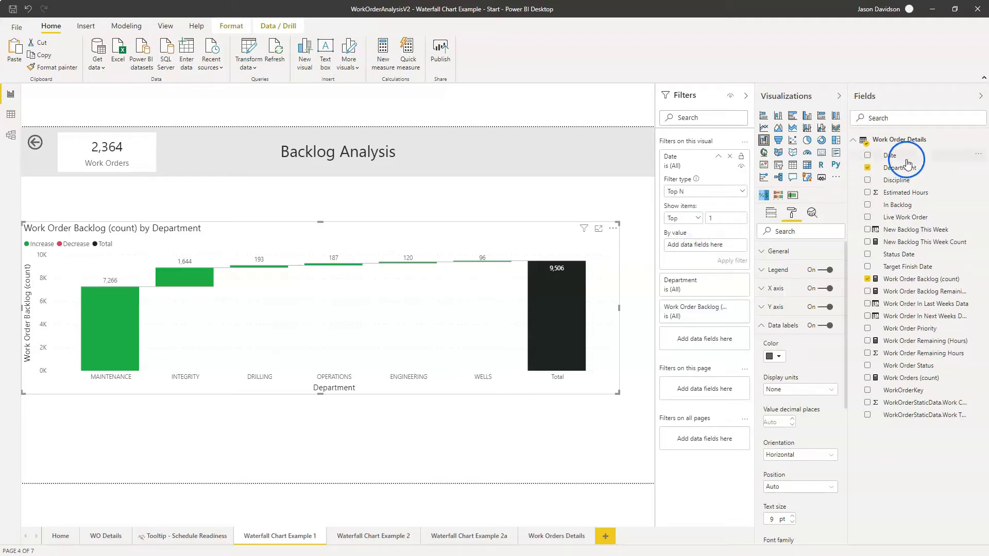
pyautogui.moveTo(875, 156); pyautogui.dragTo(702, 247)
pyautogui.click(734, 245)
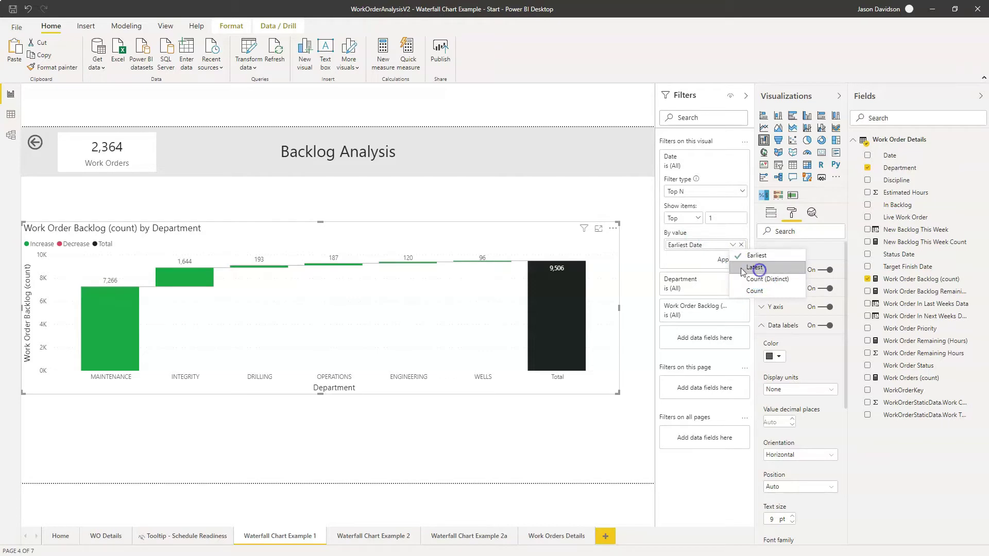
pyautogui.click(721, 265)
pyautogui.click(724, 262)
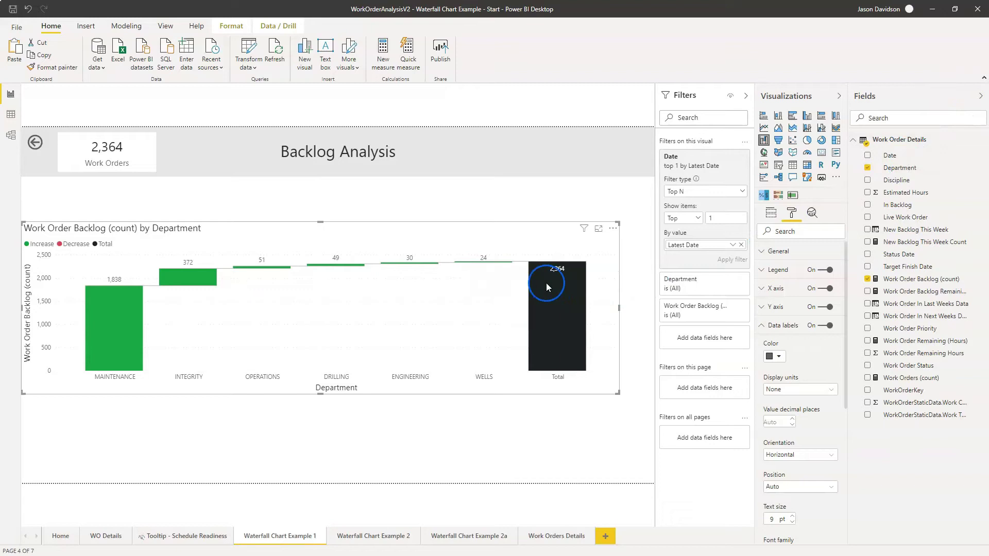
pyautogui.moveTo(548, 282)
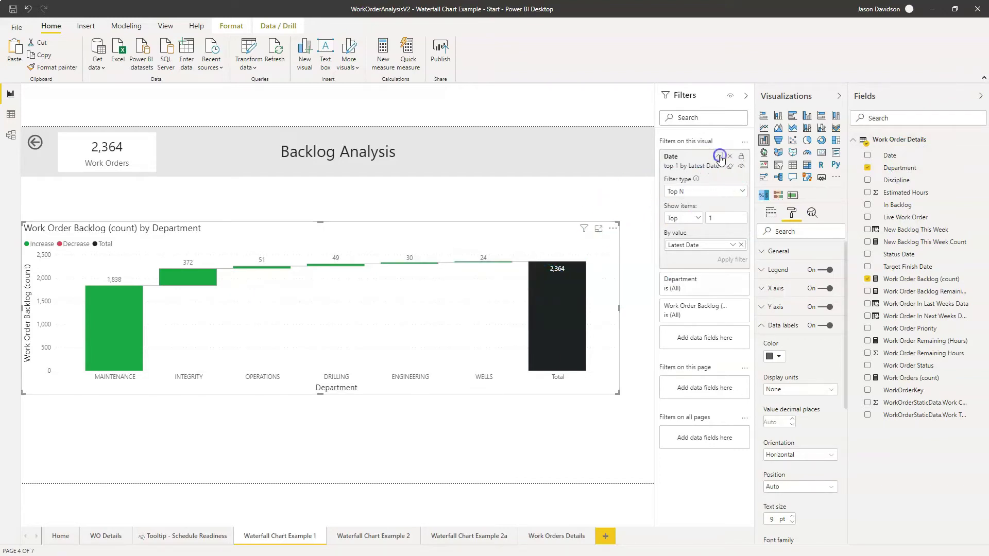
pyautogui.click(719, 156)
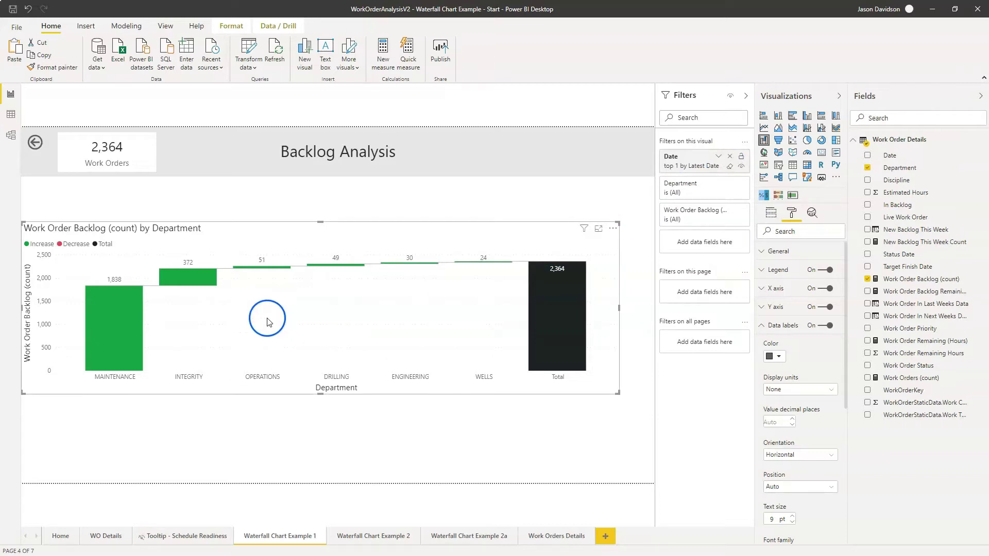
pyautogui.moveTo(546, 268)
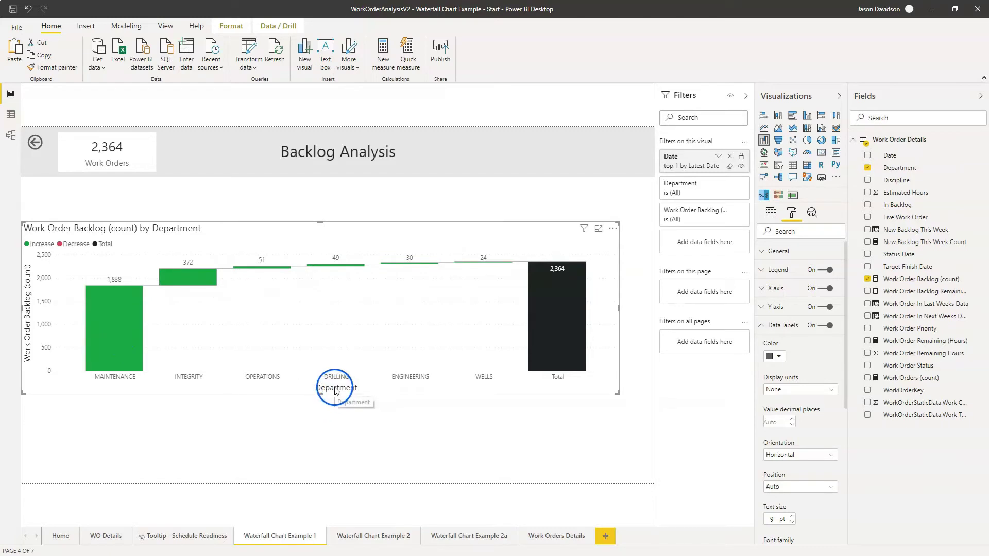
pyautogui.click(771, 214)
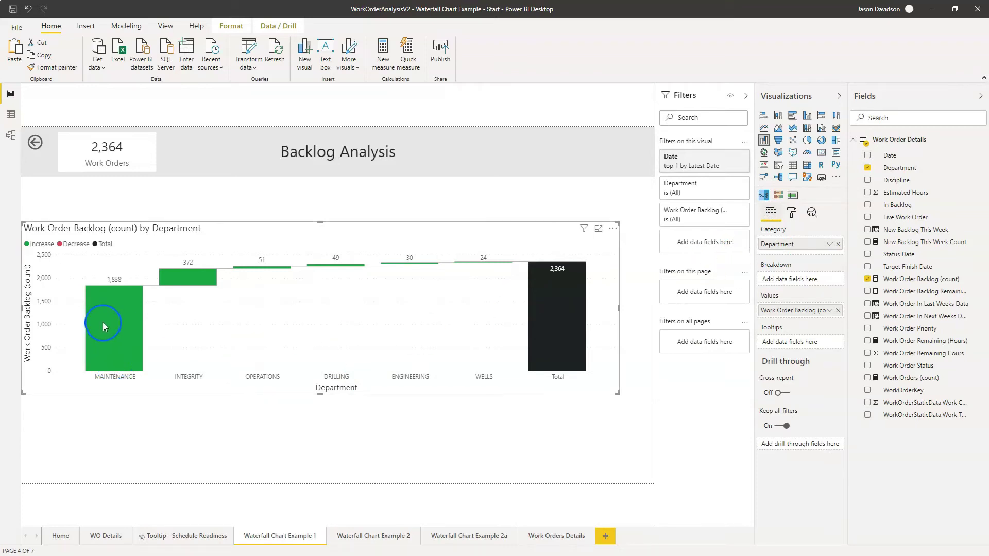
pyautogui.moveTo(359, 265); pyautogui.dragTo(287, 201)
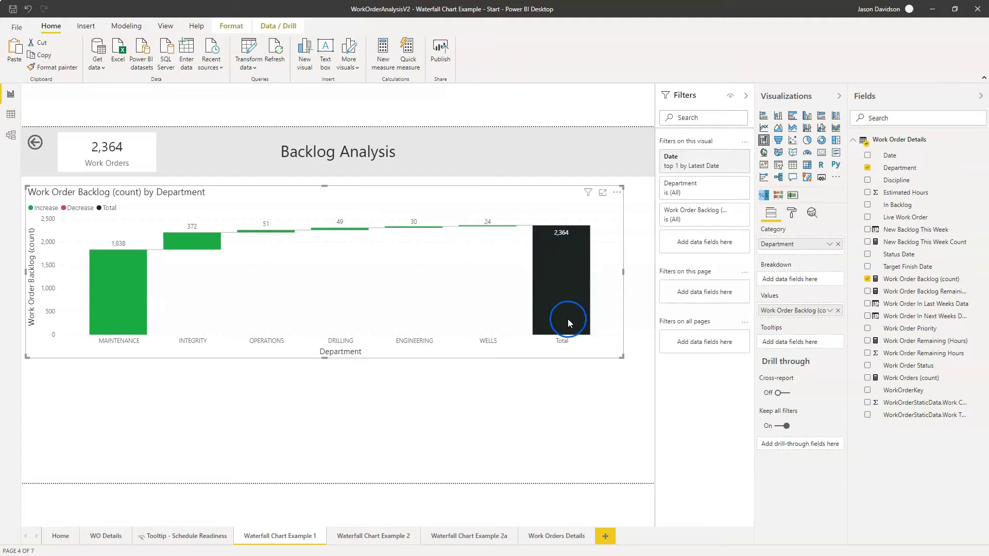
pyautogui.moveTo(562, 328)
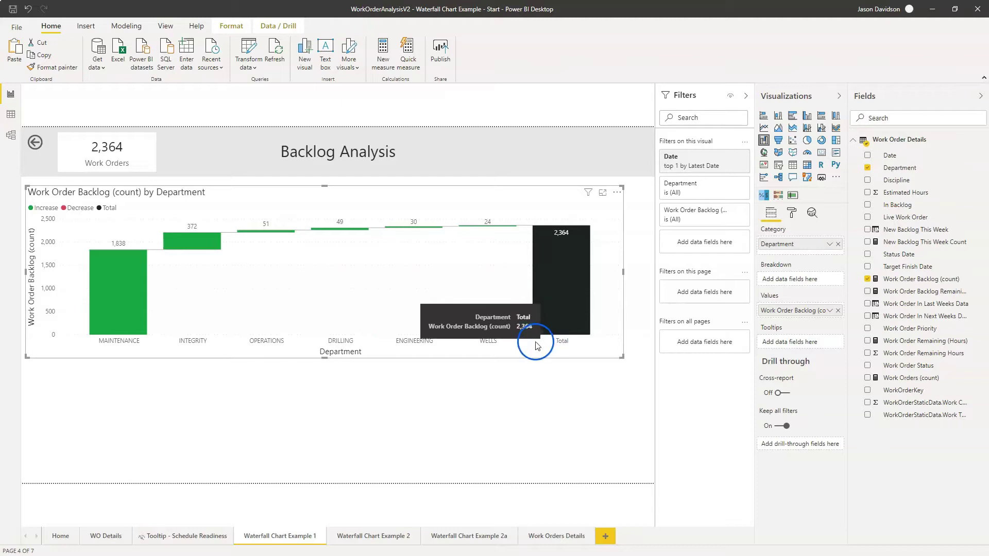
# Step: Set the waterfall's X axis inner padding to 20%
pyautogui.click(791, 215)
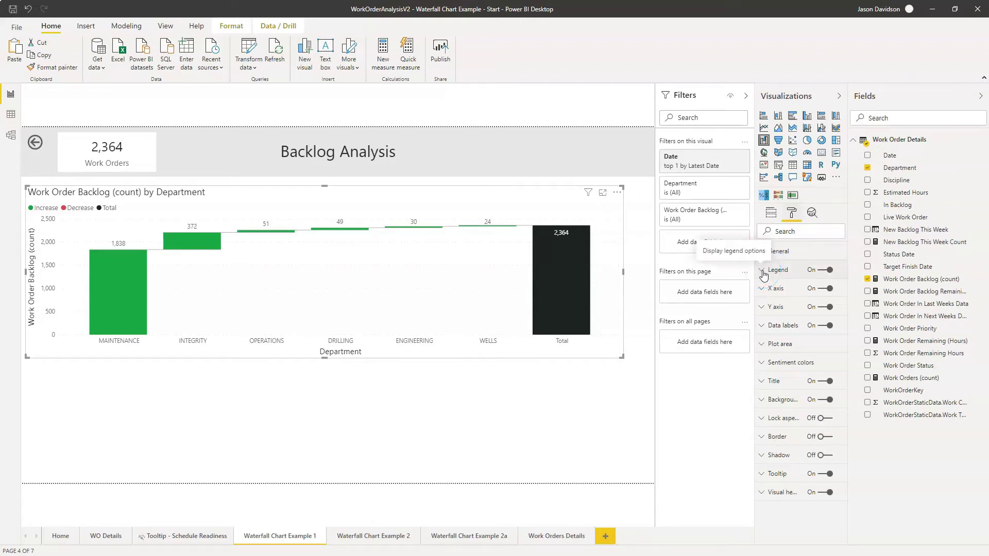
pyautogui.click(830, 270)
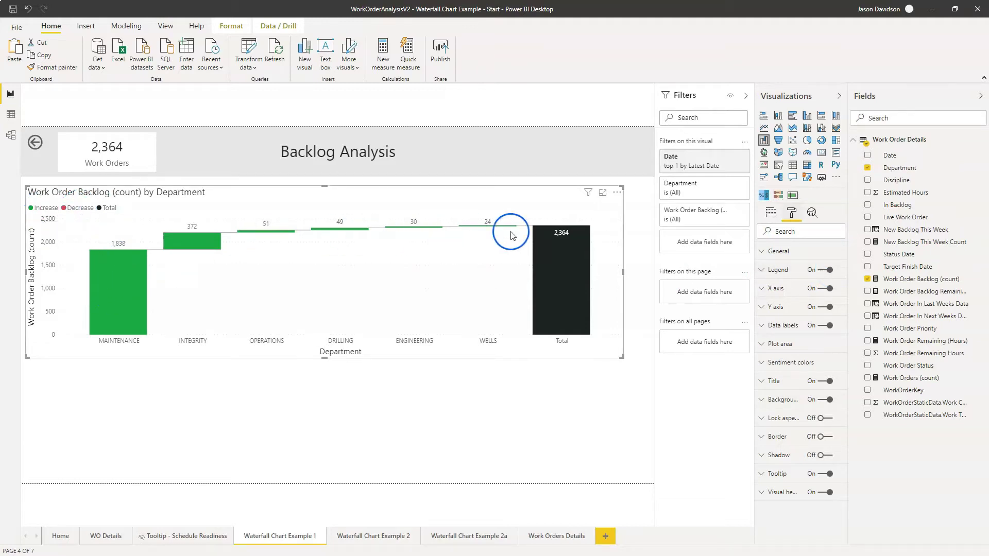
pyautogui.click(764, 291)
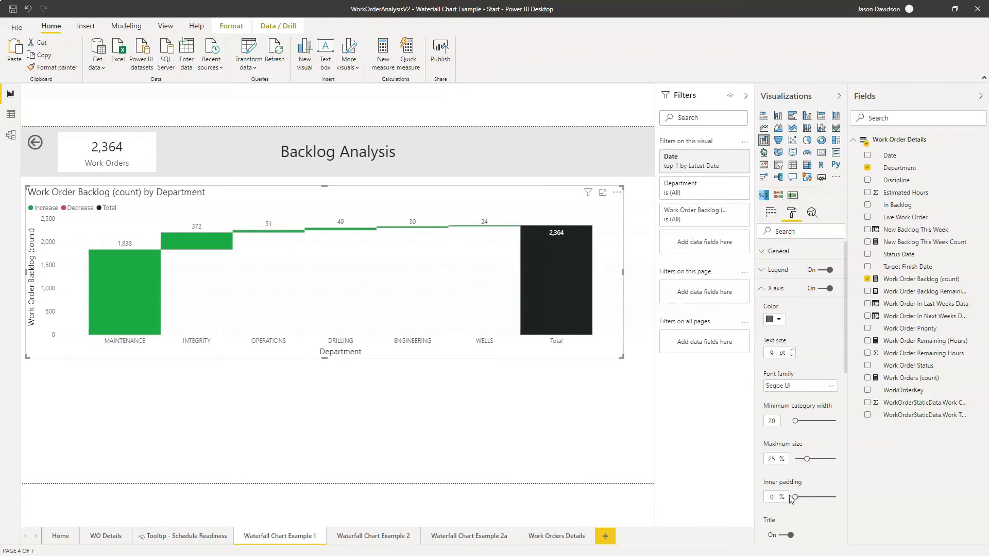
pyautogui.click(771, 495)
pyautogui.write('20')
pyautogui.press('Return')
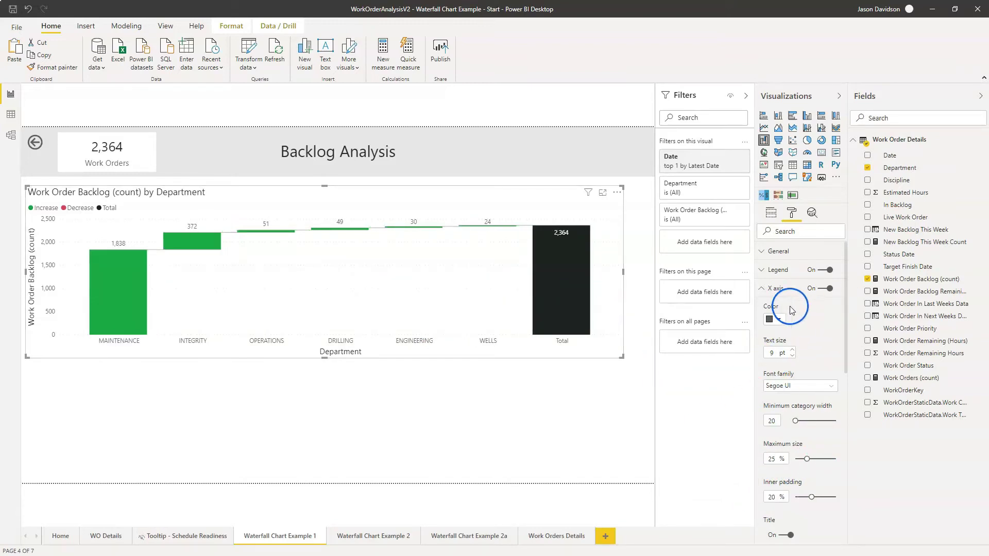
# Step: Change the Increase sentiment colour from green to dark grey
pyautogui.click(763, 290)
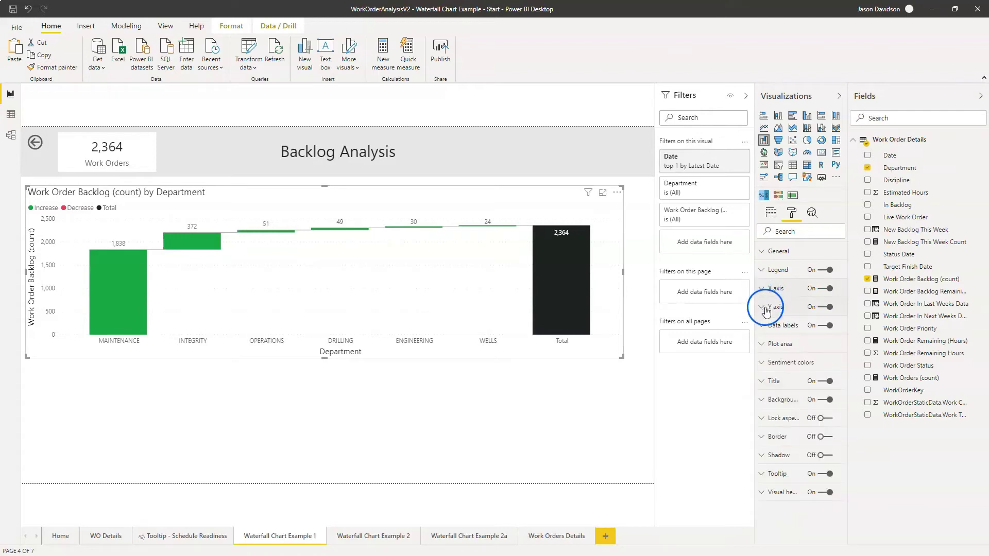
pyautogui.click(764, 308)
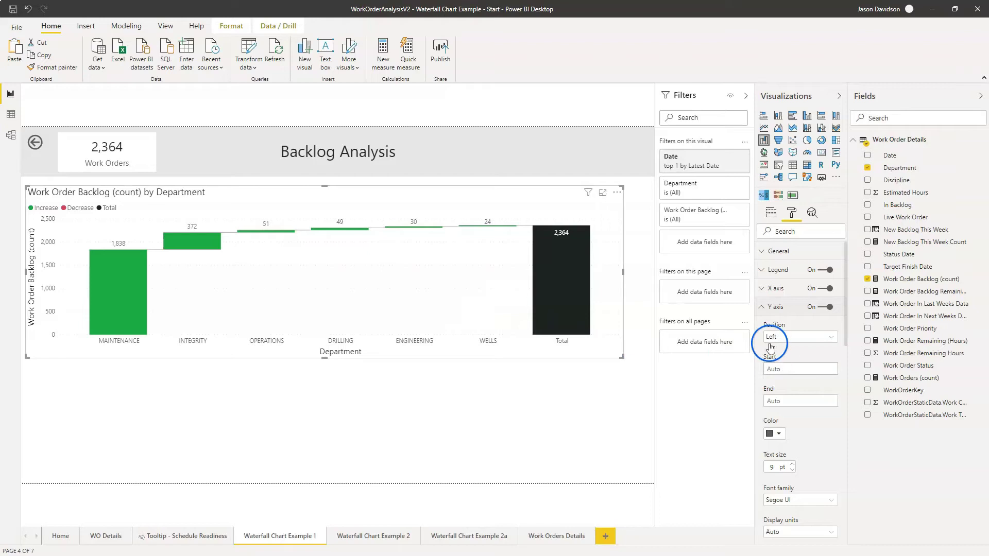
pyautogui.click(762, 308)
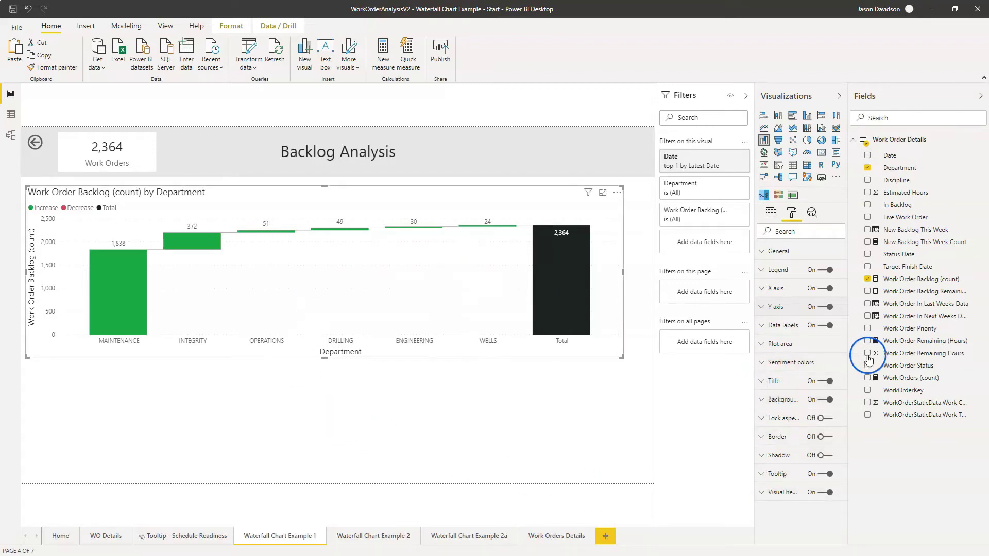
pyautogui.click(764, 367)
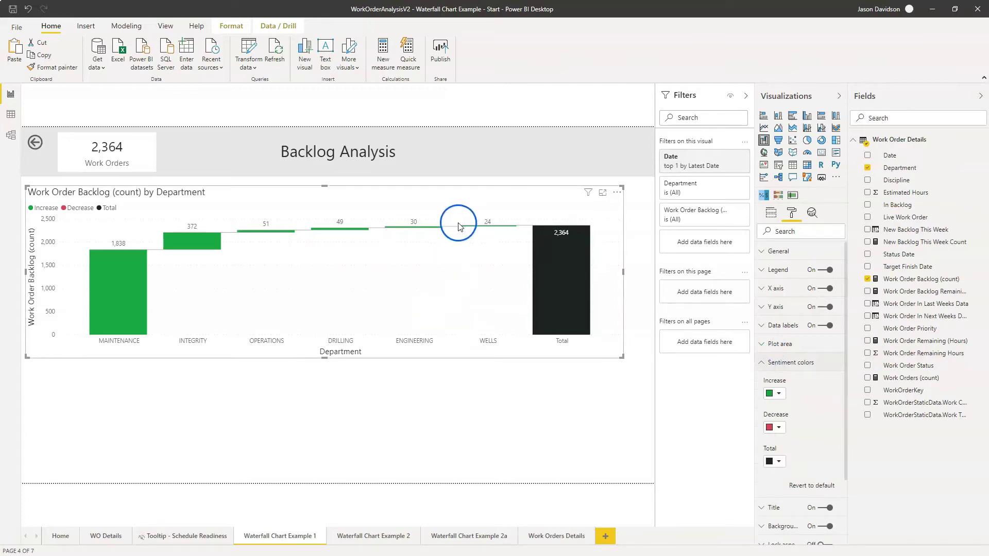
pyautogui.click(777, 394)
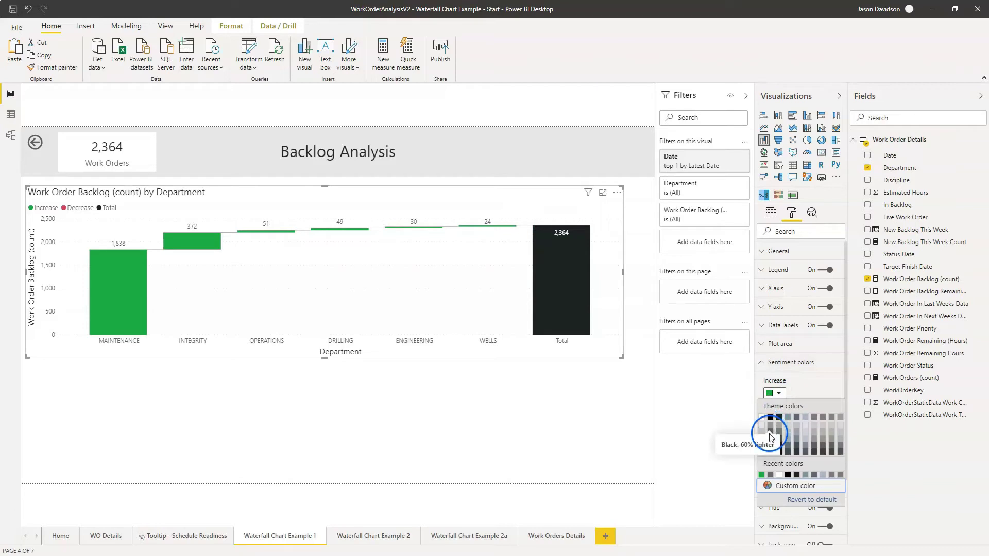
pyautogui.click(771, 436)
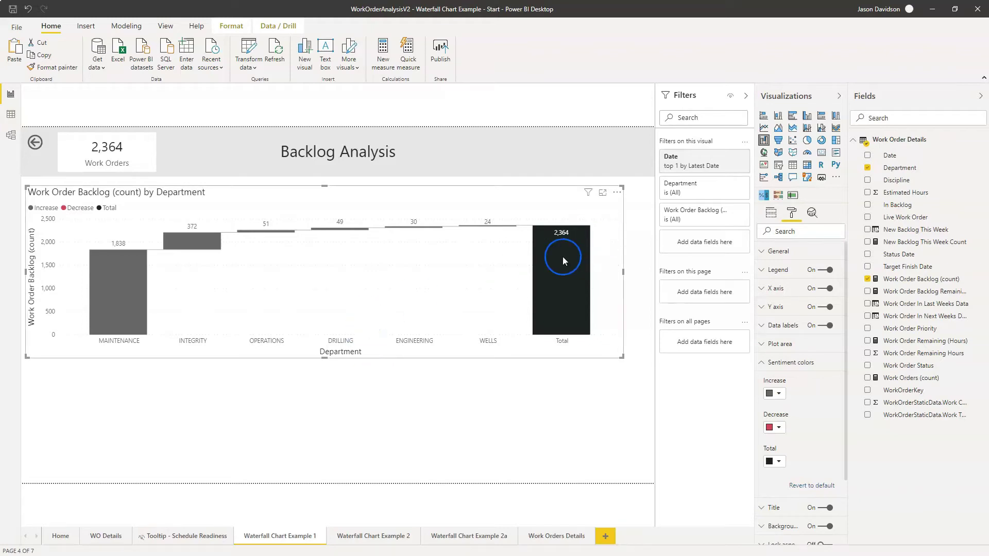
# Step: Move the waterfall chart slightly lower and paste a copy into the lower half of the page
pyautogui.moveTo(563, 256)
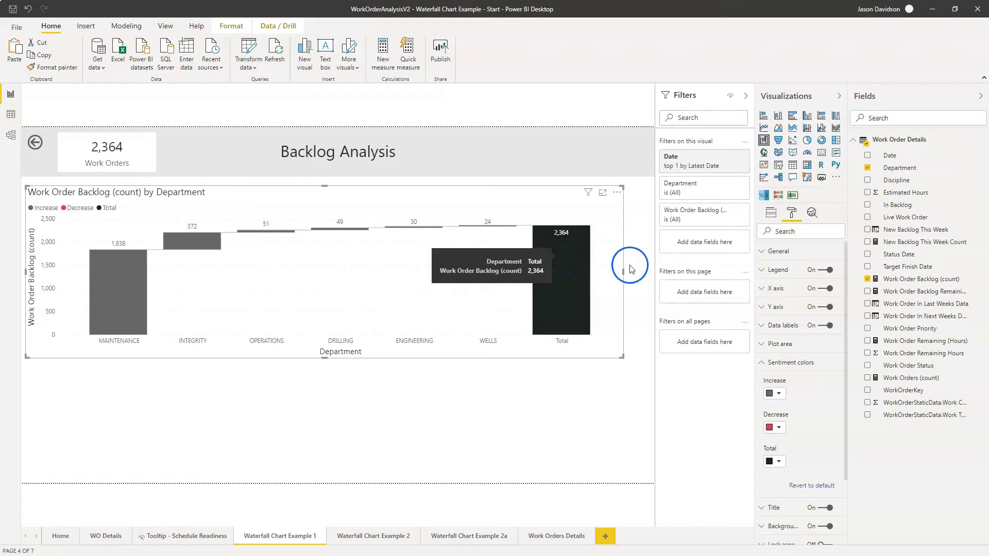
pyautogui.click(775, 395)
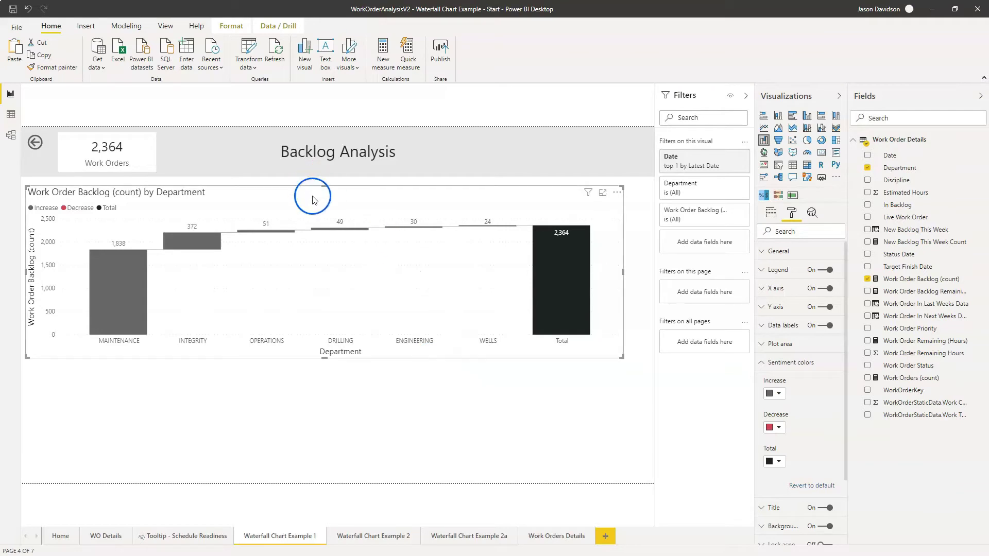
pyautogui.moveTo(311, 196)
pyautogui.mouseDown()
pyautogui.moveTo(313, 284)
pyautogui.moveTo(317, 197)
pyautogui.mouseUp()
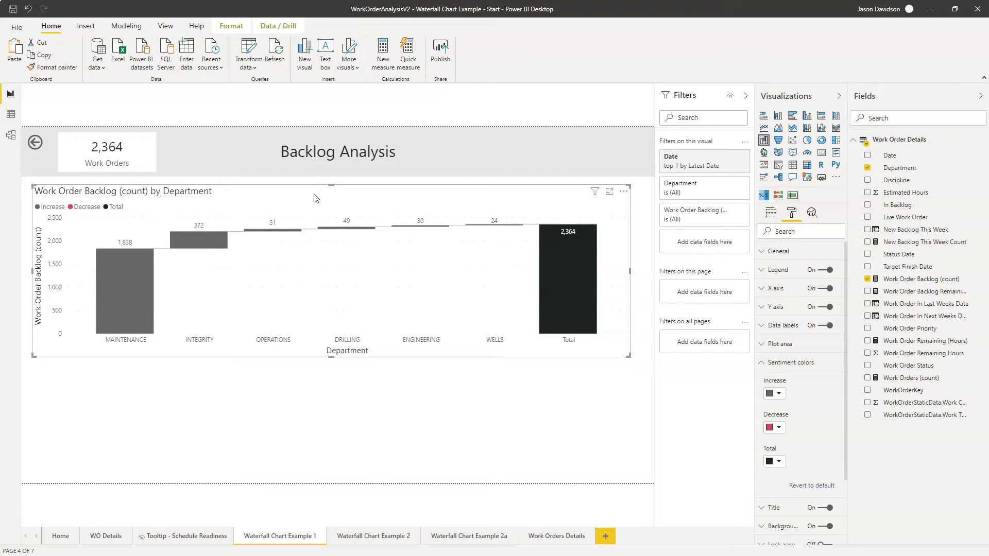
pyautogui.hotkey('ctrl', 'v')
pyautogui.moveTo(316, 198); pyautogui.dragTo(306, 400)
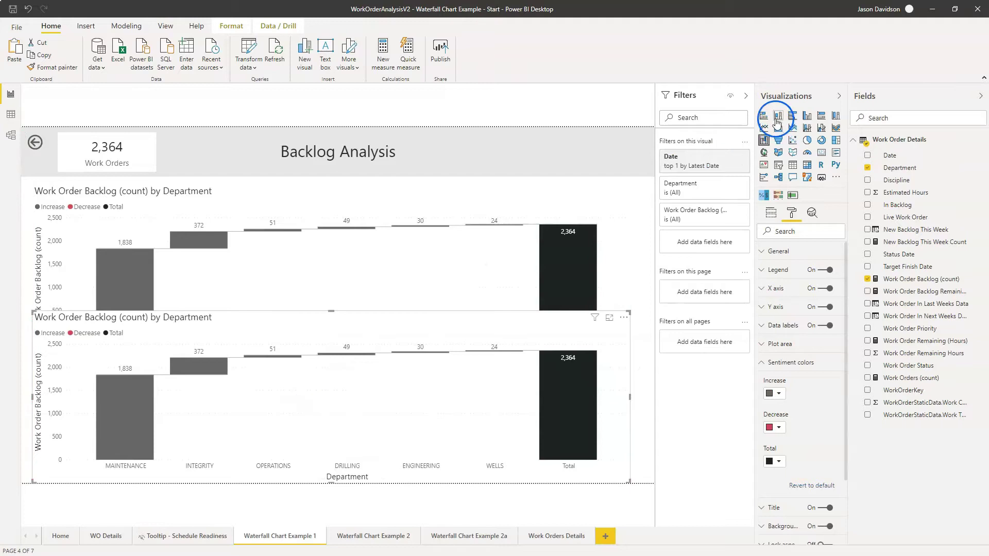
# Step: Convert the lower copy to a clustered column chart and shorten it so the waterfall shows fully
pyautogui.click(777, 116)
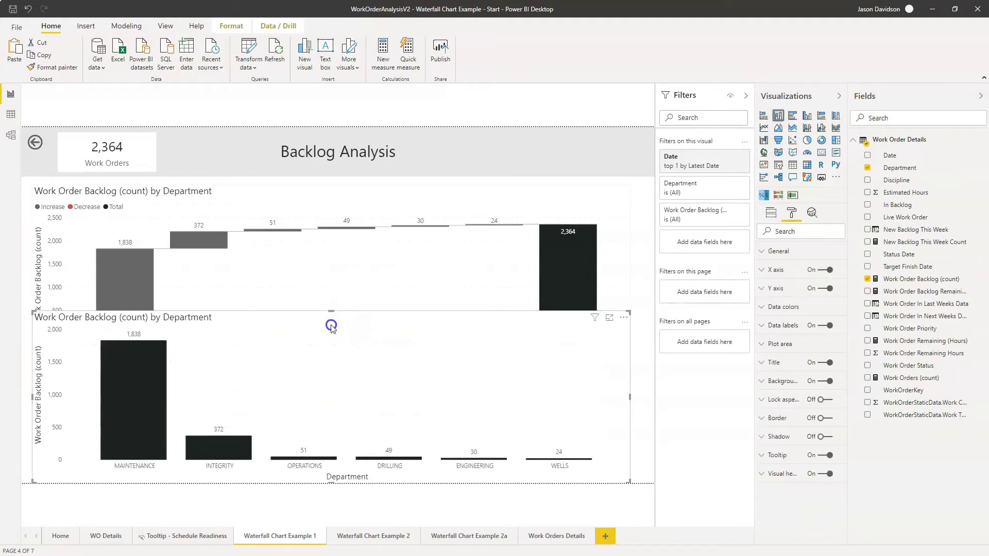
pyautogui.click(331, 350)
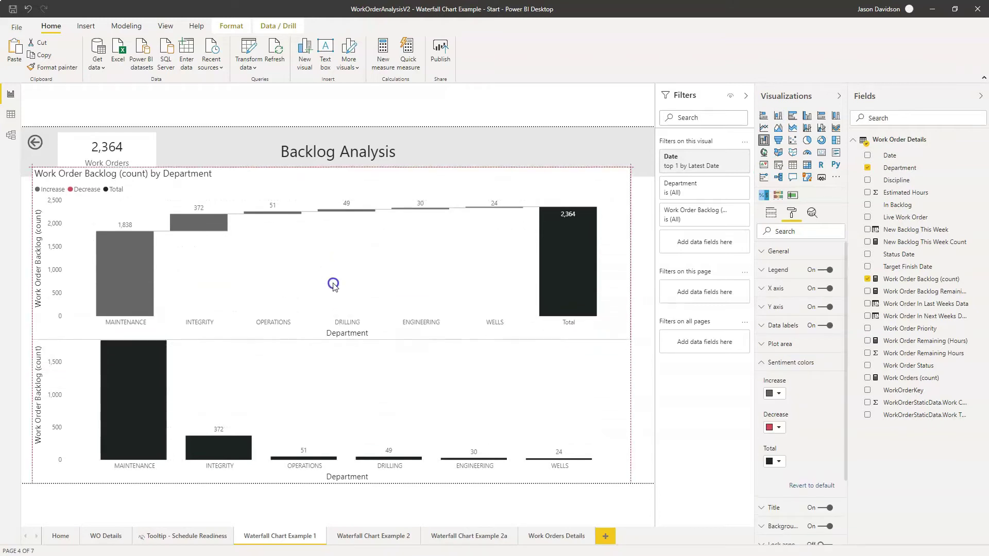
pyautogui.moveTo(331, 304); pyautogui.dragTo(331, 309)
pyautogui.click(332, 356)
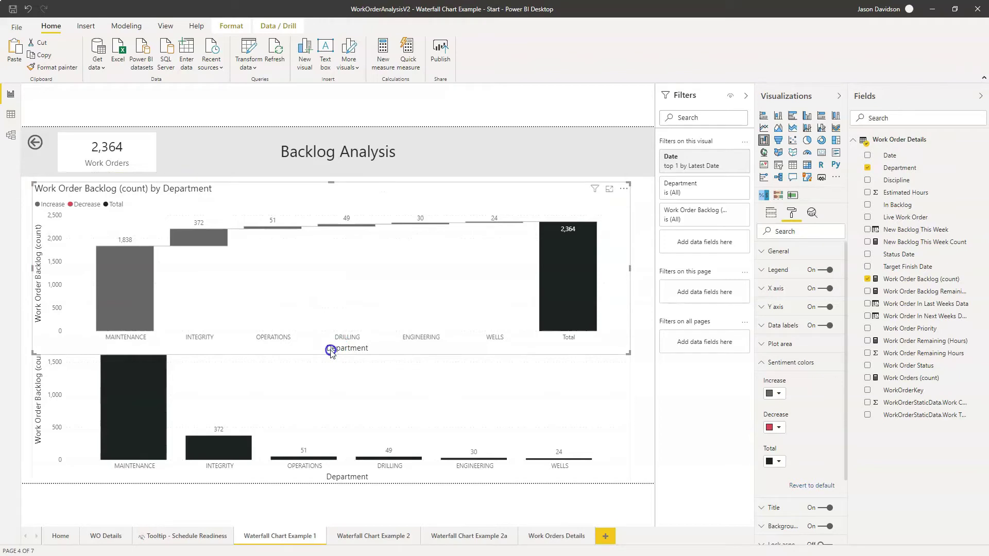
pyautogui.click(330, 352)
pyautogui.click(331, 308)
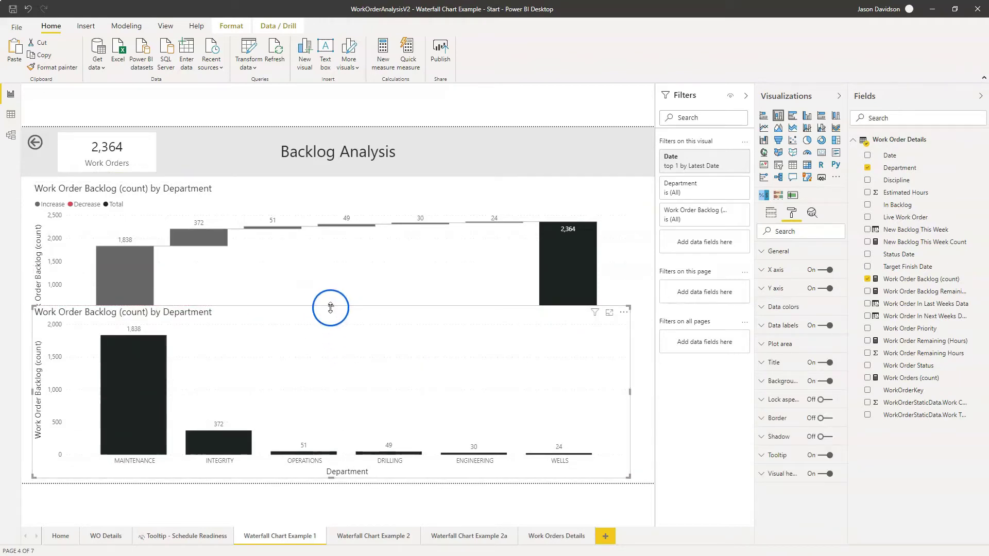
pyautogui.moveTo(335, 330); pyautogui.dragTo(343, 365)
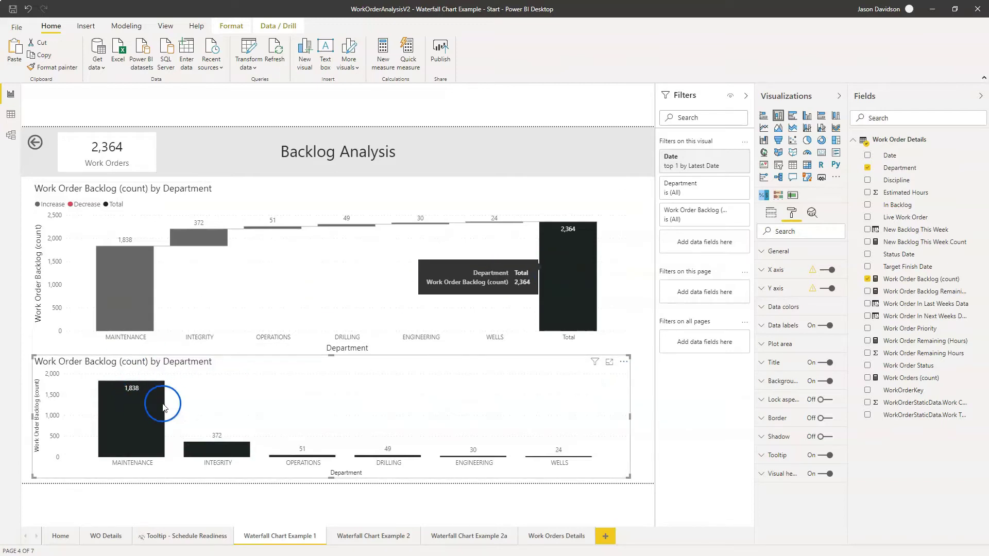
pyautogui.moveTo(155, 407)
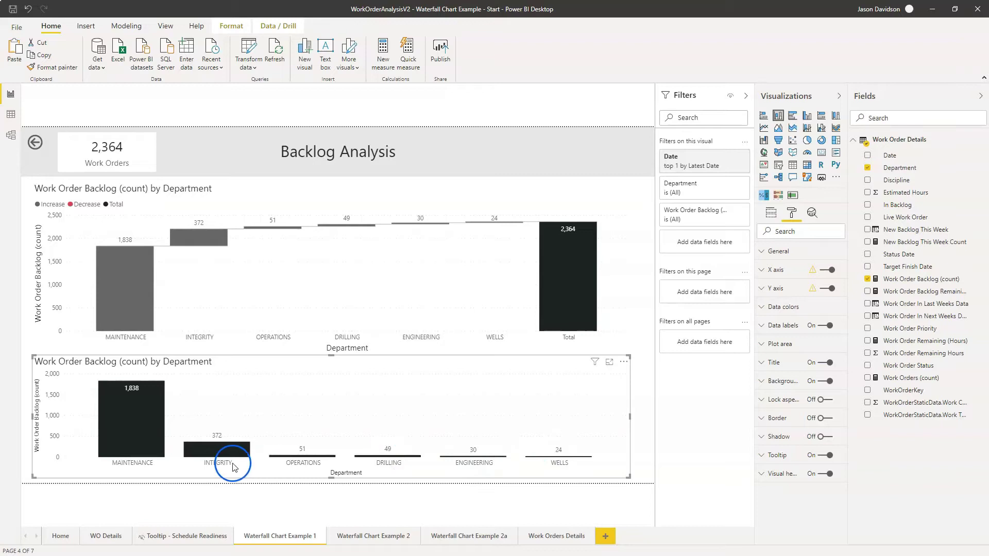
pyautogui.click(254, 272)
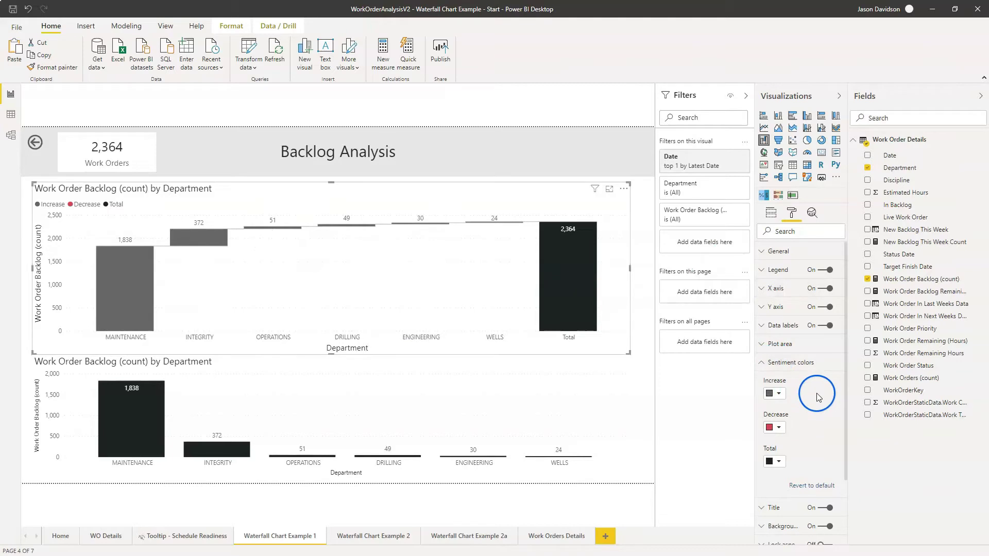
pyautogui.click(764, 363)
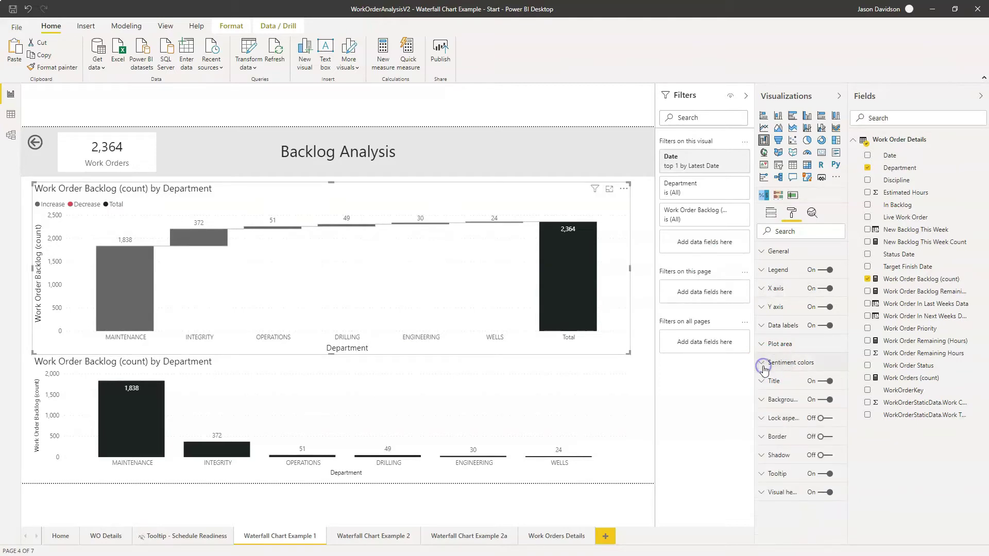
pyautogui.click(762, 327)
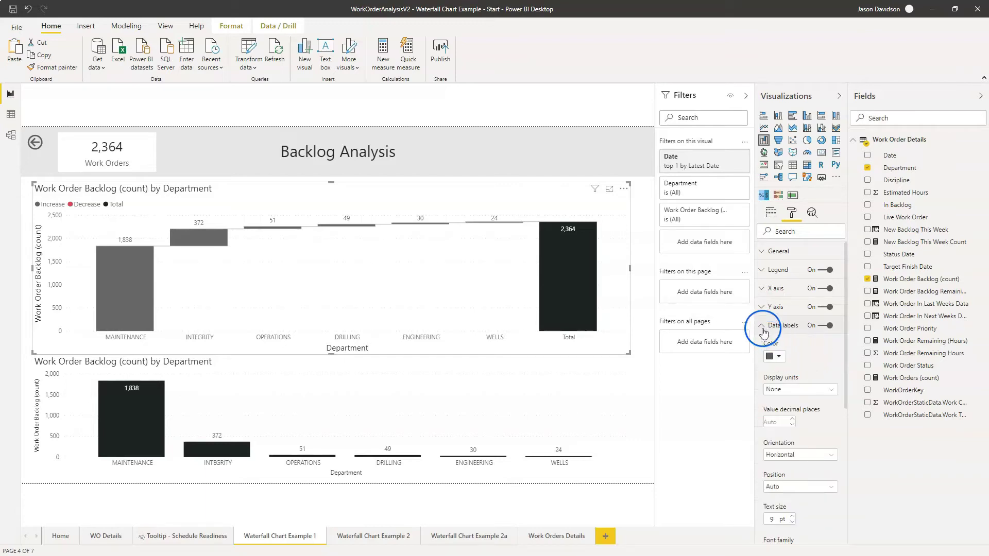
pyautogui.click(762, 325)
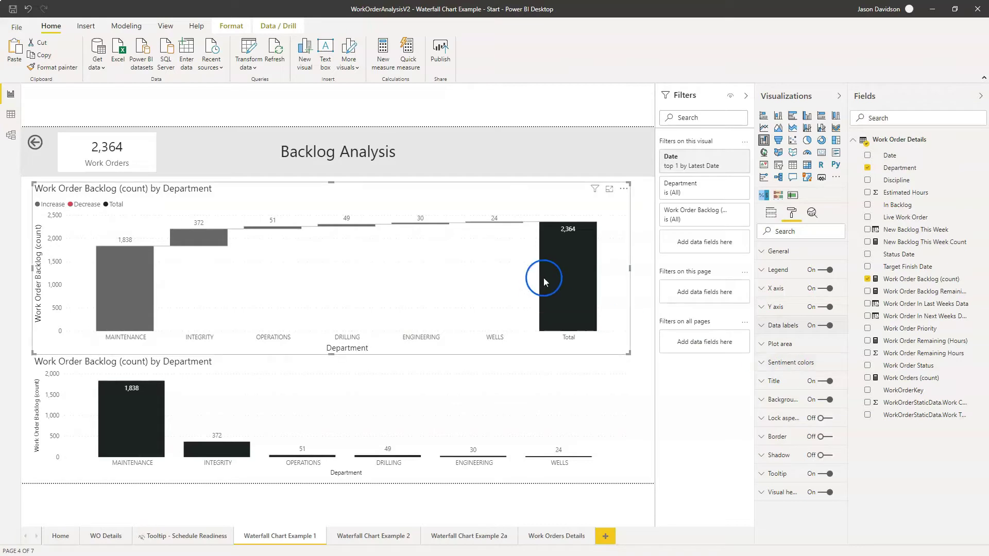
pyautogui.click(413, 420)
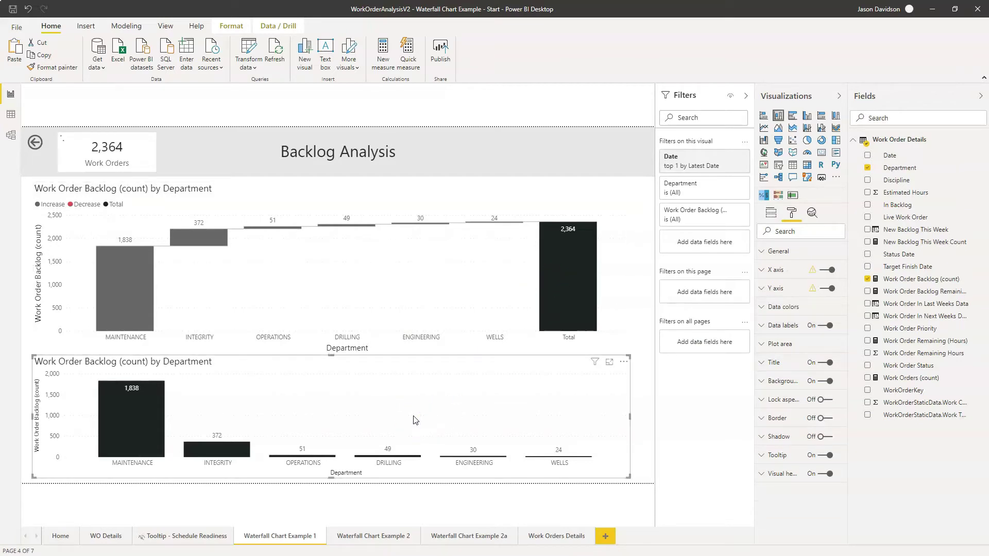
pyautogui.click(760, 306)
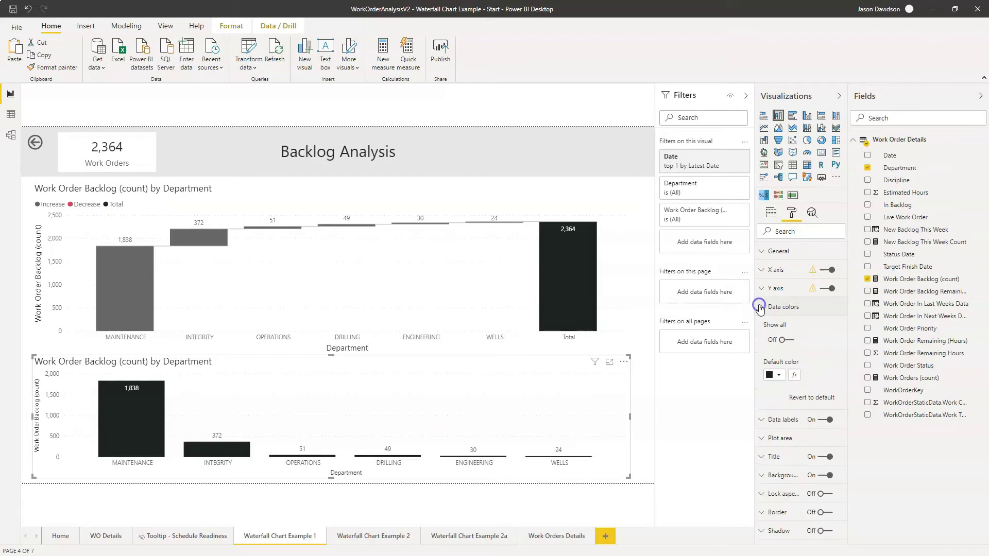
pyautogui.click(793, 376)
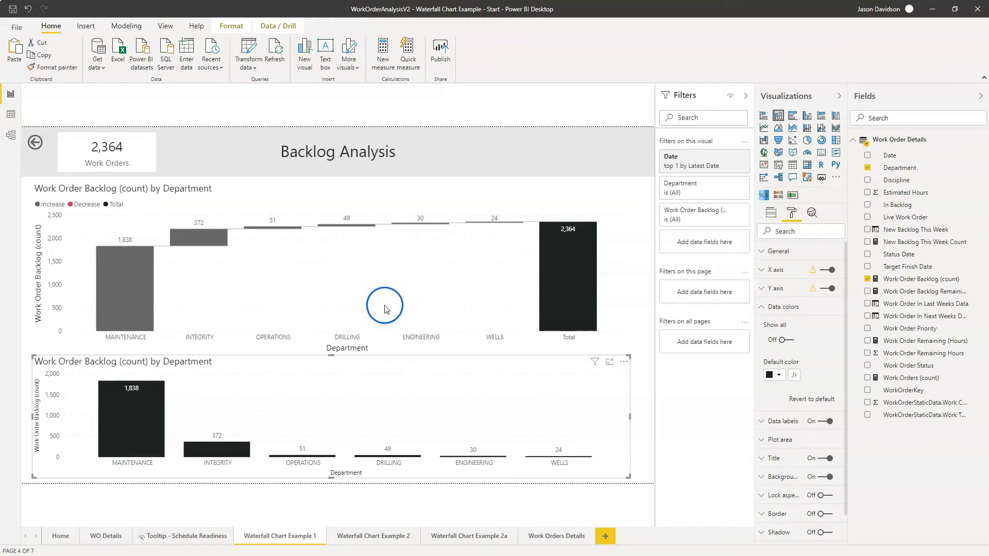
pyautogui.click(794, 376)
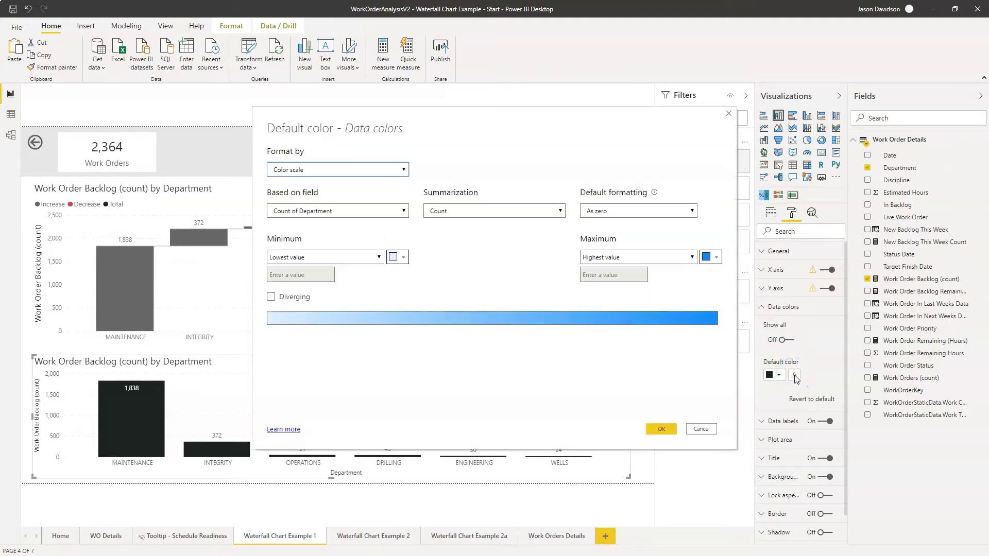
pyautogui.click(326, 169)
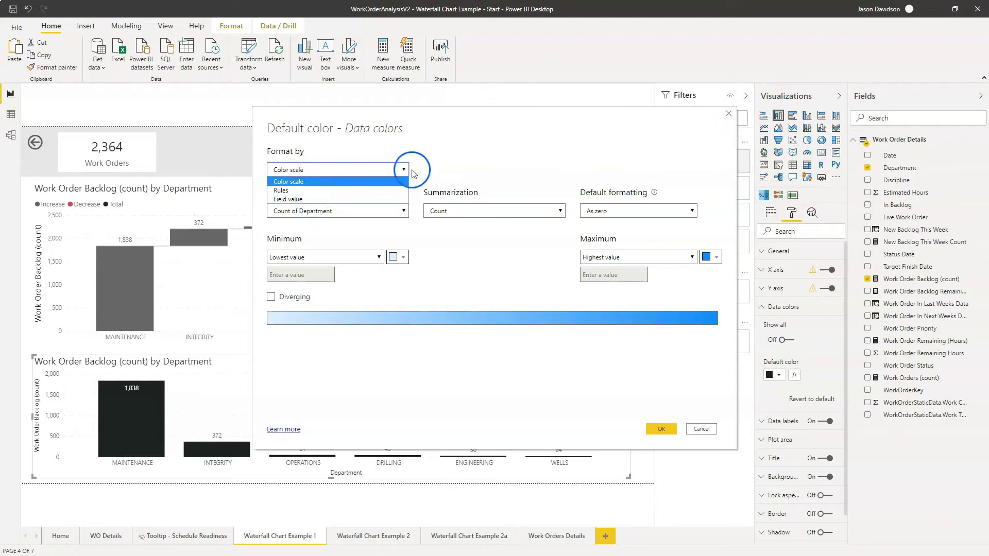
pyautogui.click(728, 114)
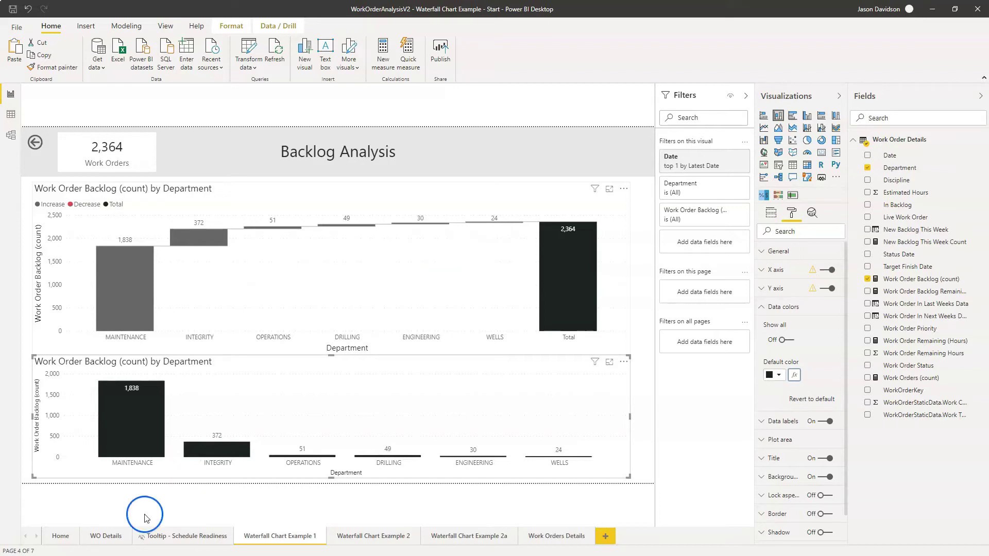
# Step: On Waterfall Chart Example 2, add and resize a waterfall chart using Work Order Backlog (count) as values
pyautogui.click(363, 535)
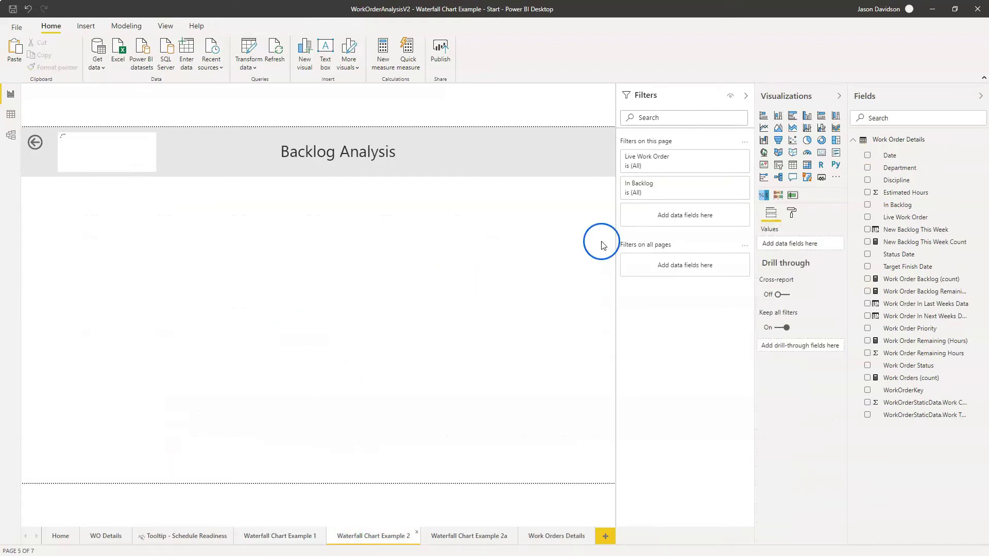
pyautogui.click(764, 140)
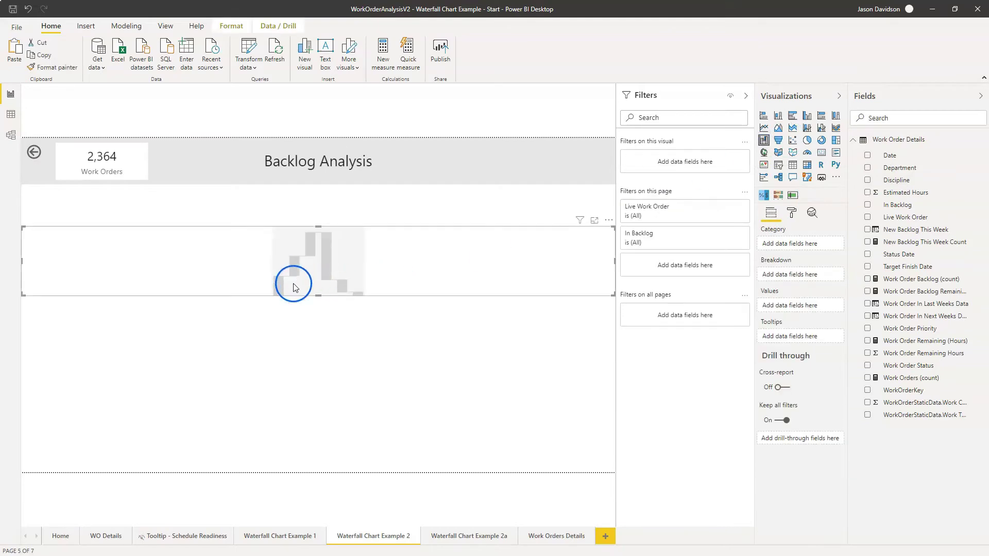
pyautogui.moveTo(317, 296); pyautogui.dragTo(317, 352)
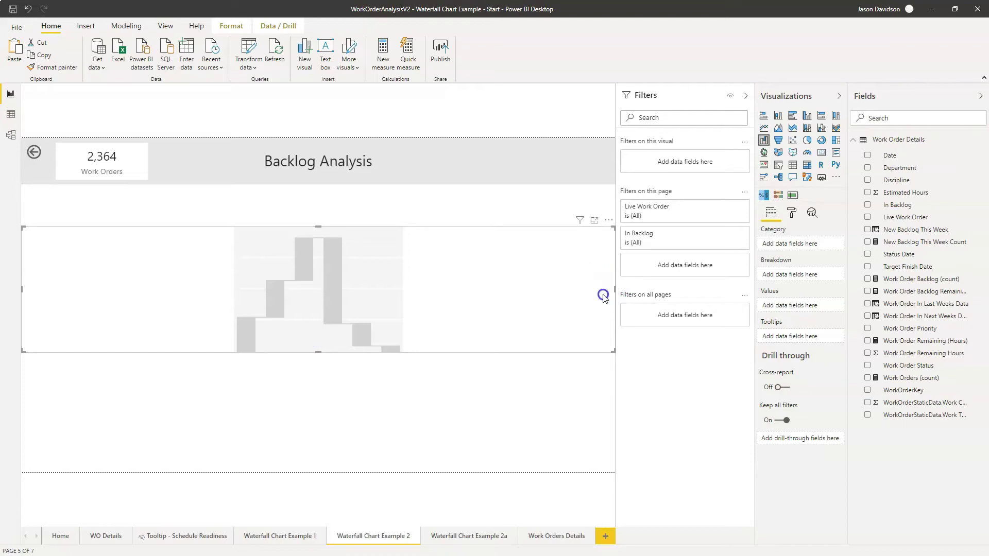
pyautogui.moveTo(594, 299); pyautogui.dragTo(594, 299)
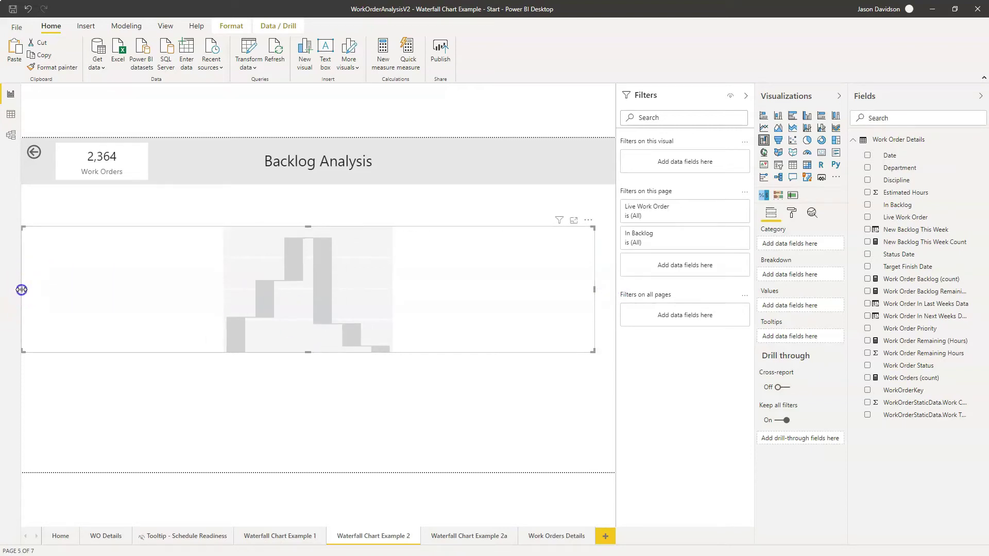
pyautogui.moveTo(21, 290); pyautogui.dragTo(36, 289)
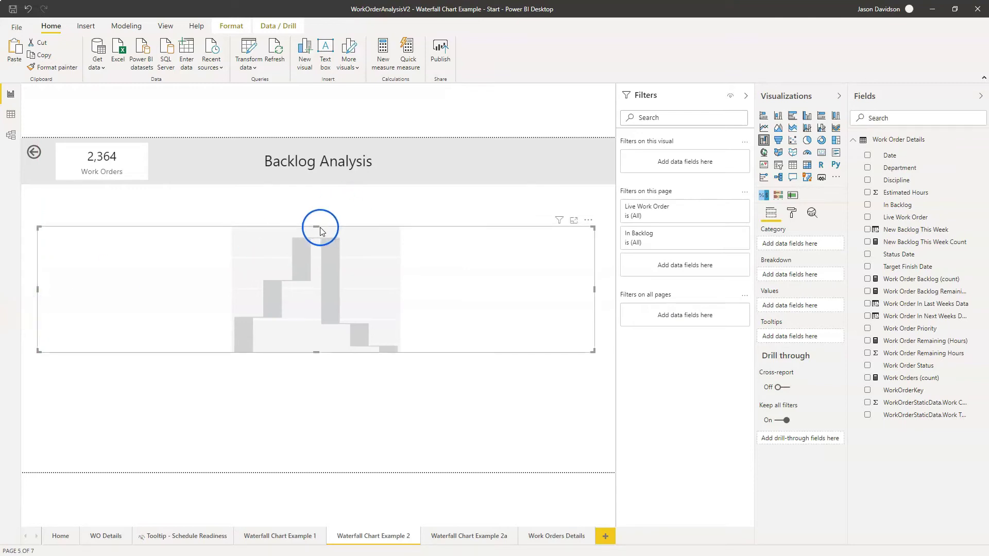
pyautogui.moveTo(287, 231); pyautogui.dragTo(287, 218)
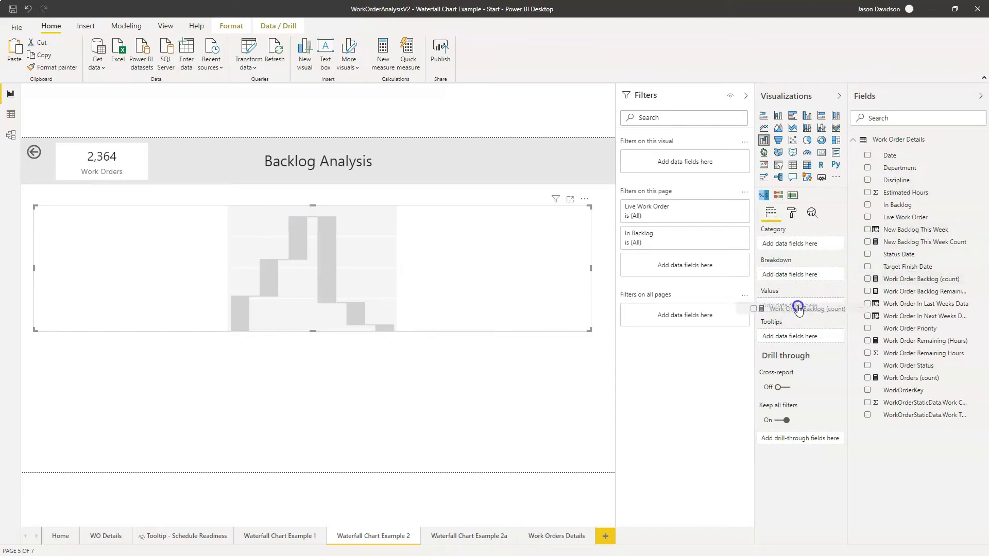
pyautogui.moveTo(798, 308); pyautogui.dragTo(798, 307)
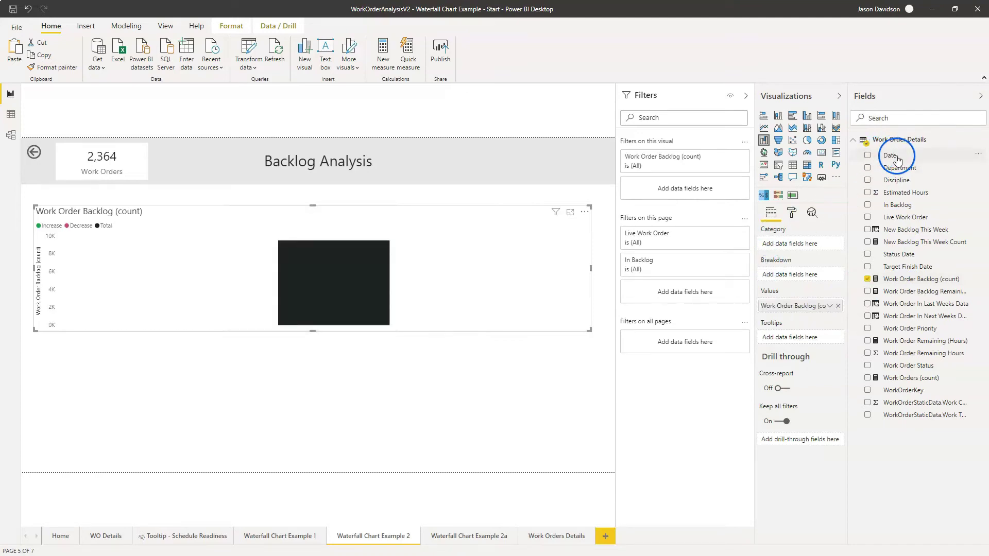
# Step: Set Date as category and Department as breakdown, then extend the chart's bottom edge
pyautogui.moveTo(864, 181); pyautogui.dragTo(798, 247)
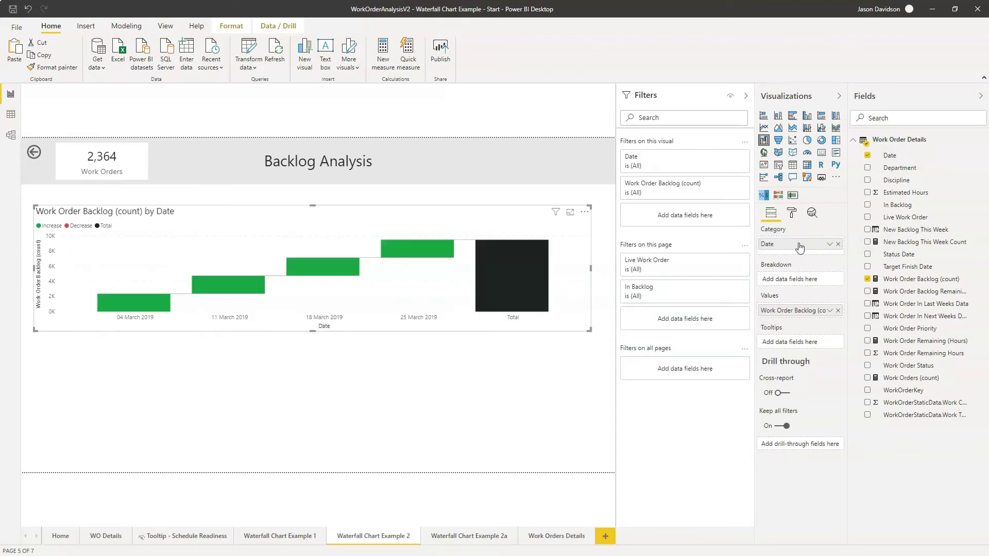
pyautogui.moveTo(880, 167); pyautogui.dragTo(895, 172)
pyautogui.moveTo(795, 258); pyautogui.dragTo(793, 283)
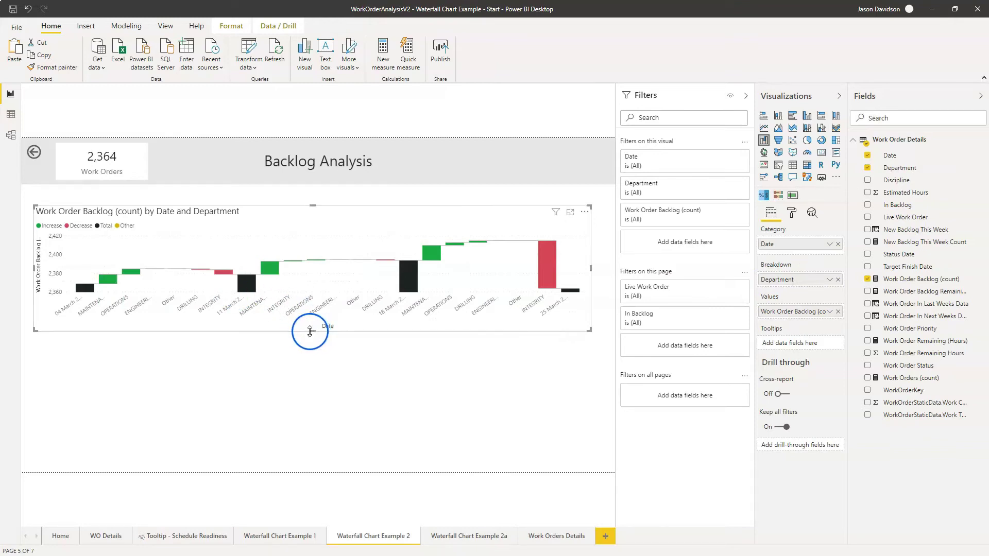
pyautogui.moveTo(315, 343); pyautogui.dragTo(315, 363)
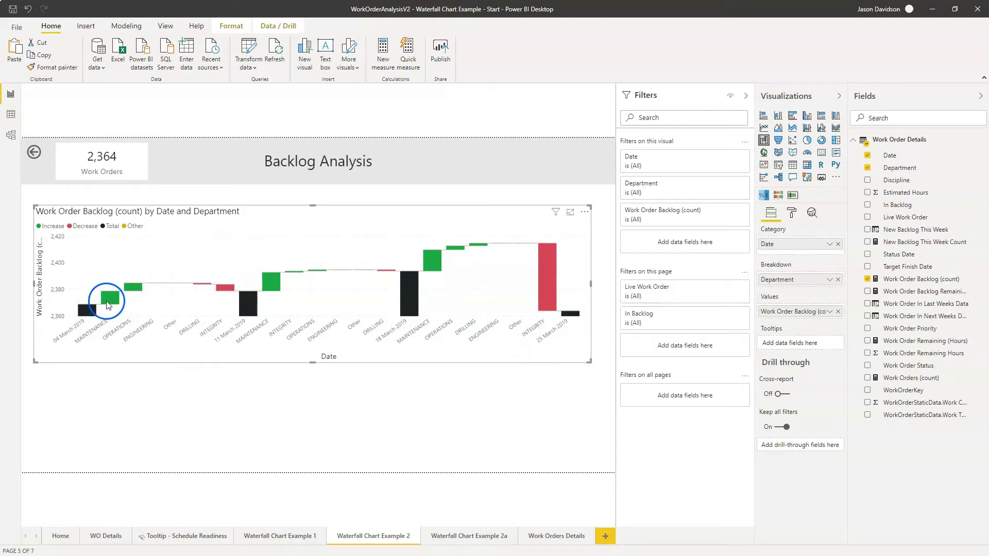
# Step: Check the date and department bar tooltips, then make the waterfall chart much taller
pyautogui.moveTo(114, 303)
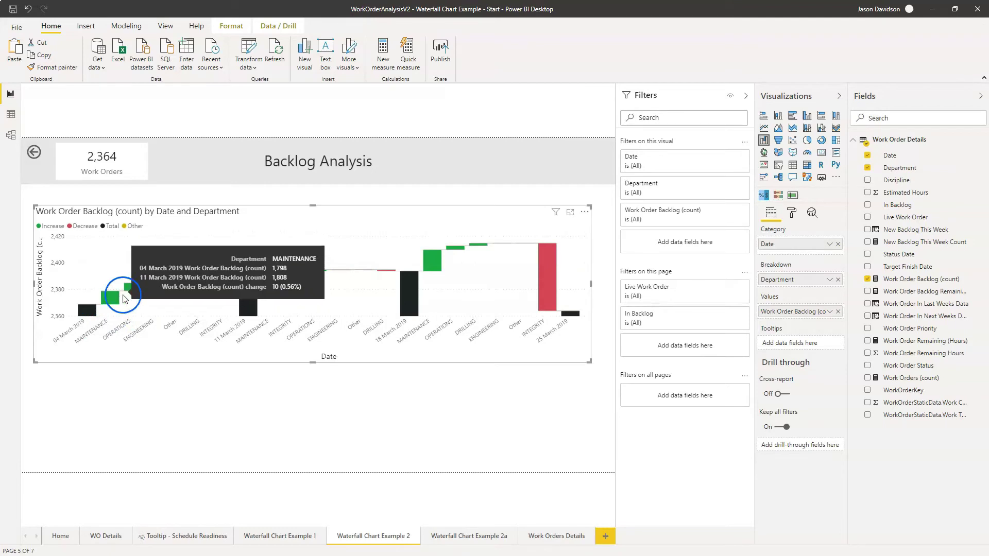
pyautogui.moveTo(133, 287)
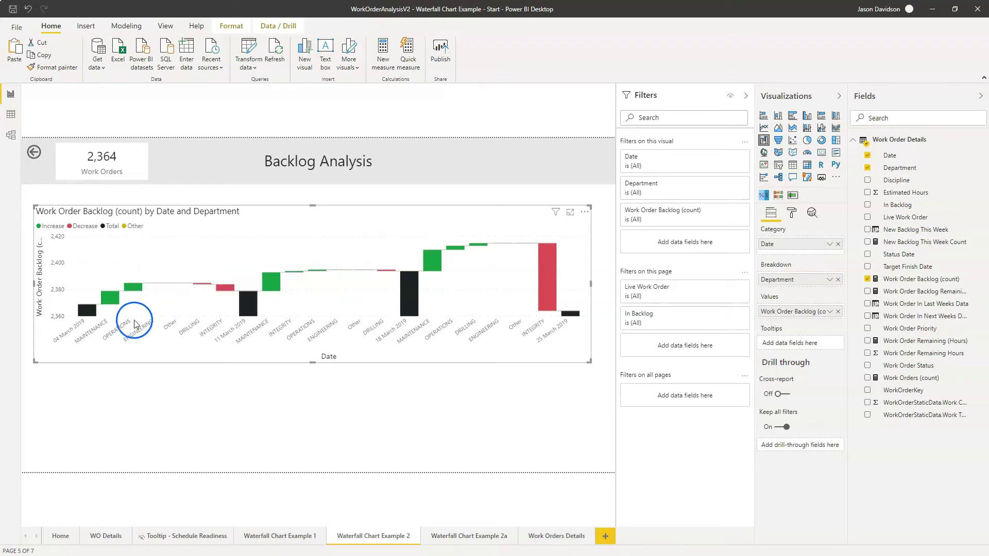
pyautogui.moveTo(253, 307)
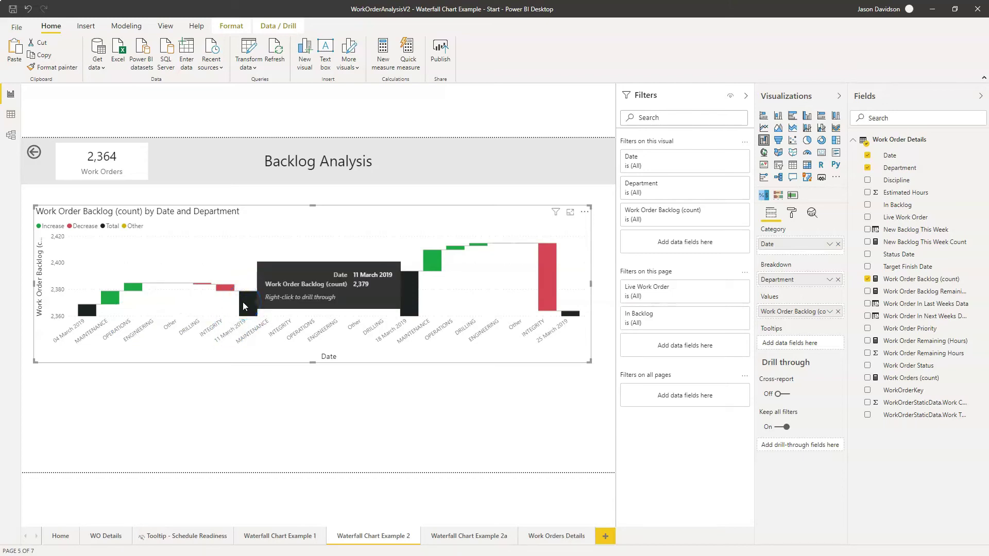
pyautogui.click(245, 306)
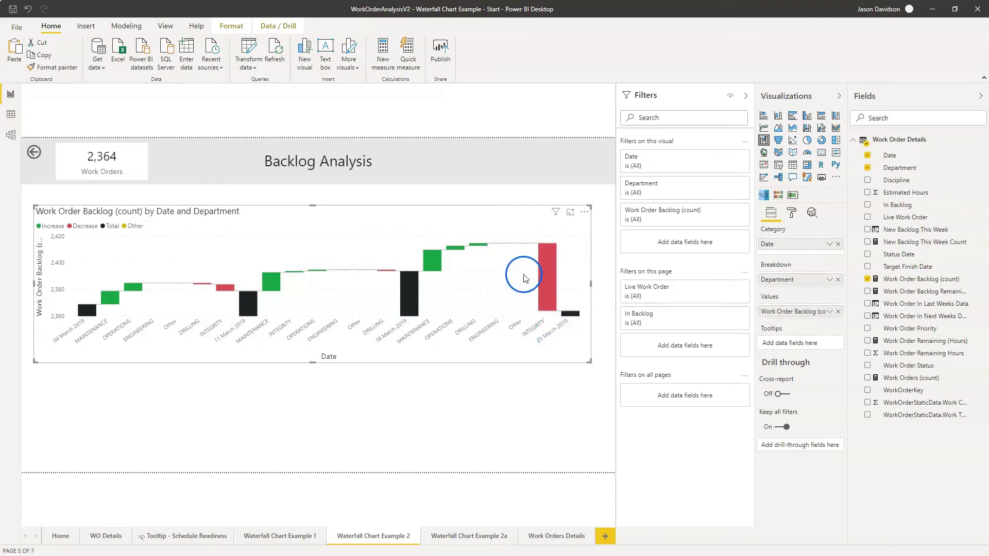
pyautogui.moveTo(547, 301)
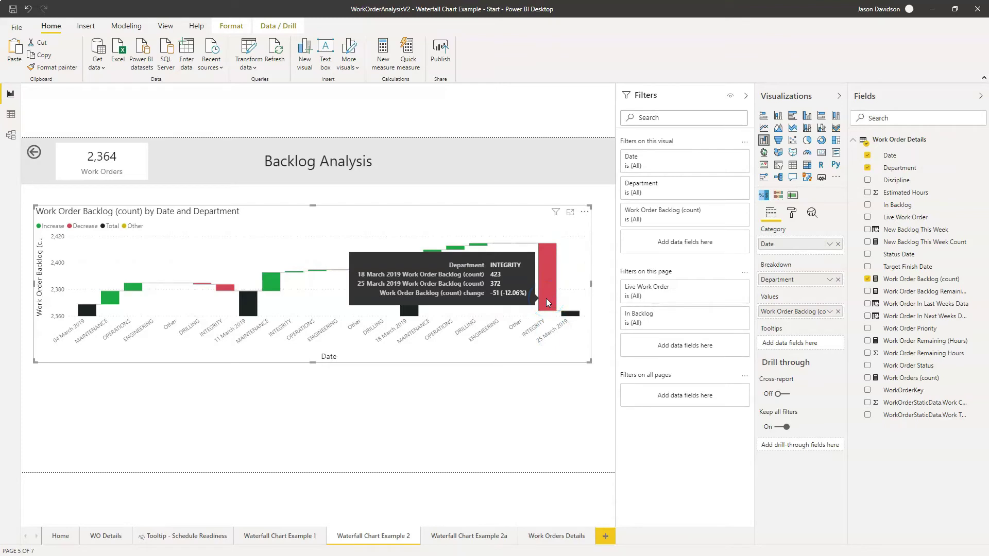
pyautogui.moveTo(310, 361); pyautogui.dragTo(326, 434)
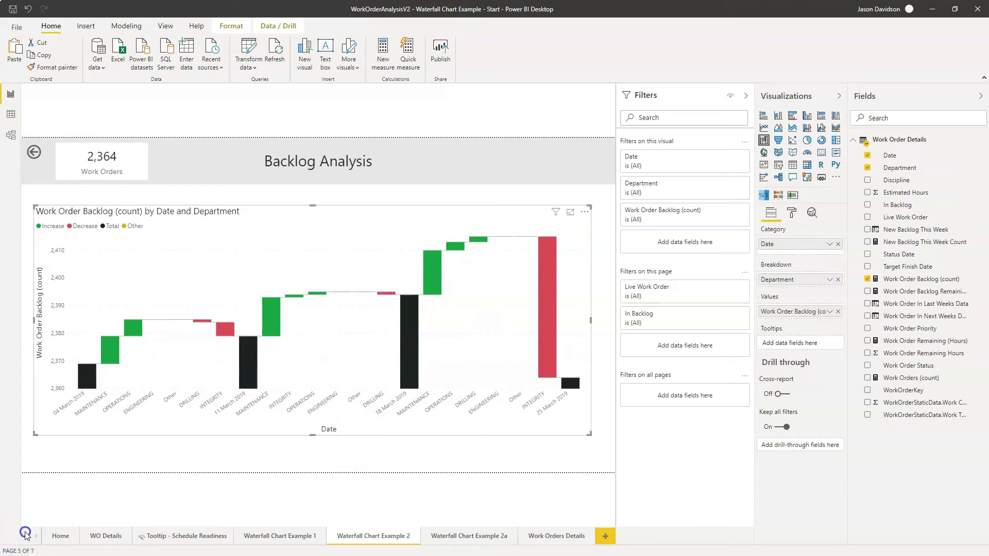
# Step: Turn on data labels so every waterfall bar displays its value
pyautogui.click(792, 215)
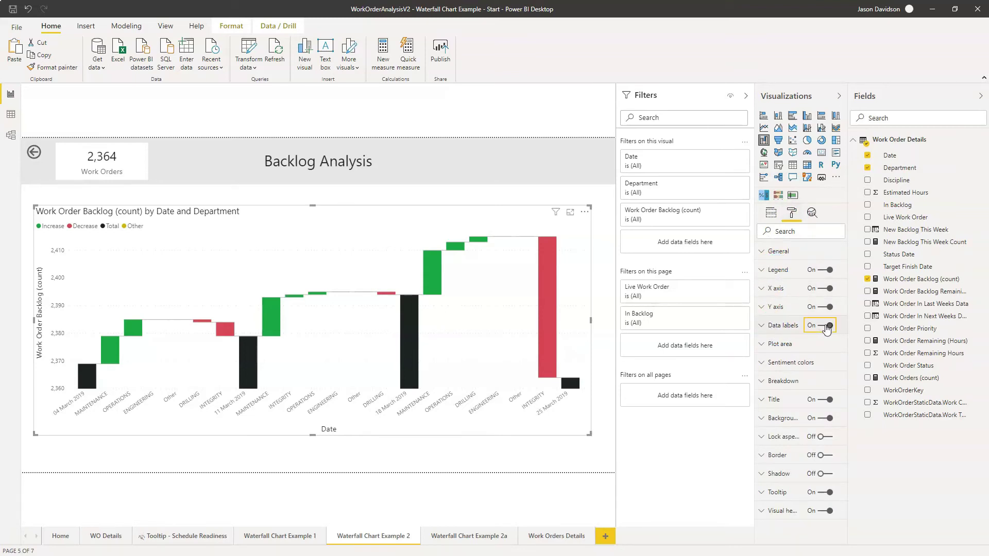
pyautogui.click(827, 326)
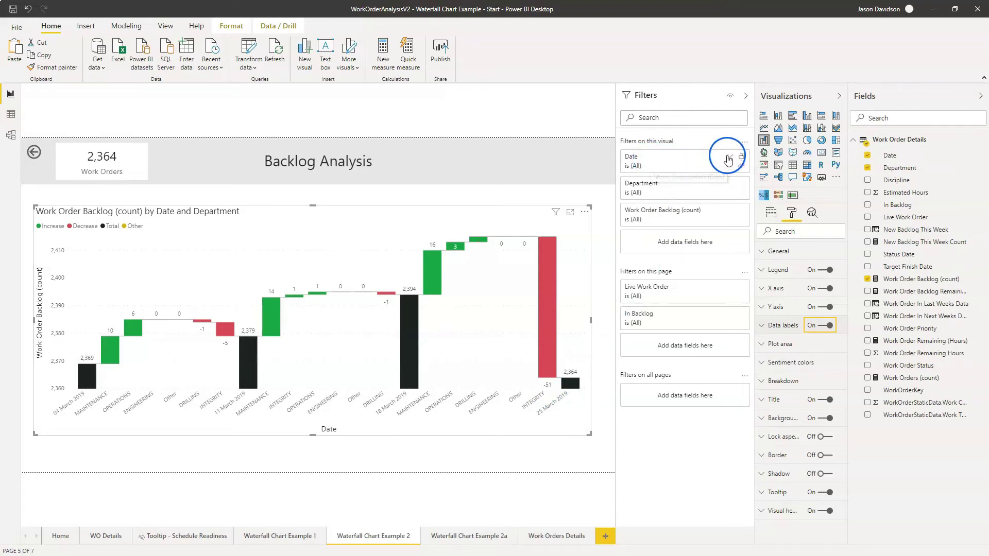
# Step: Apply a Top N filter on Date keeping the top 2 by Latest Date
pyautogui.click(728, 156)
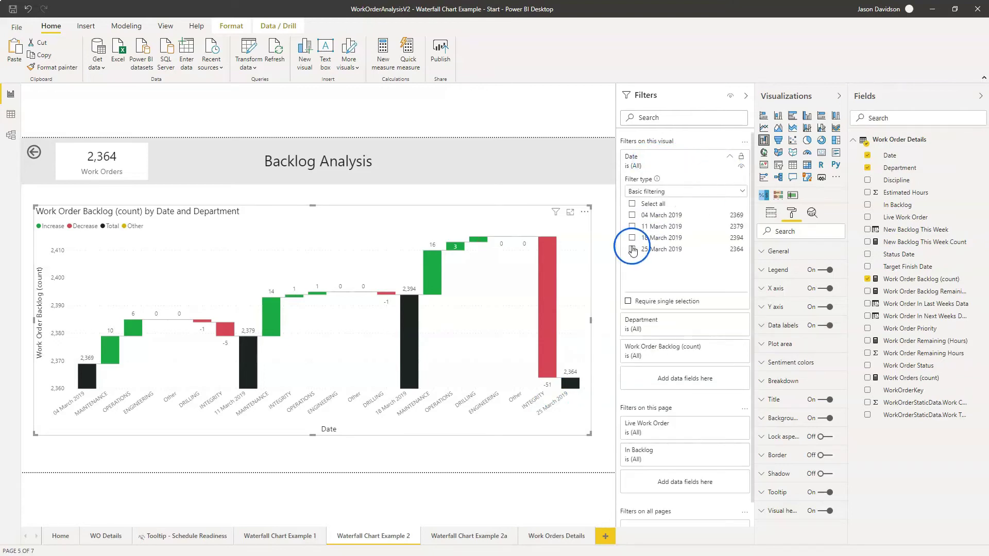
pyautogui.click(717, 195)
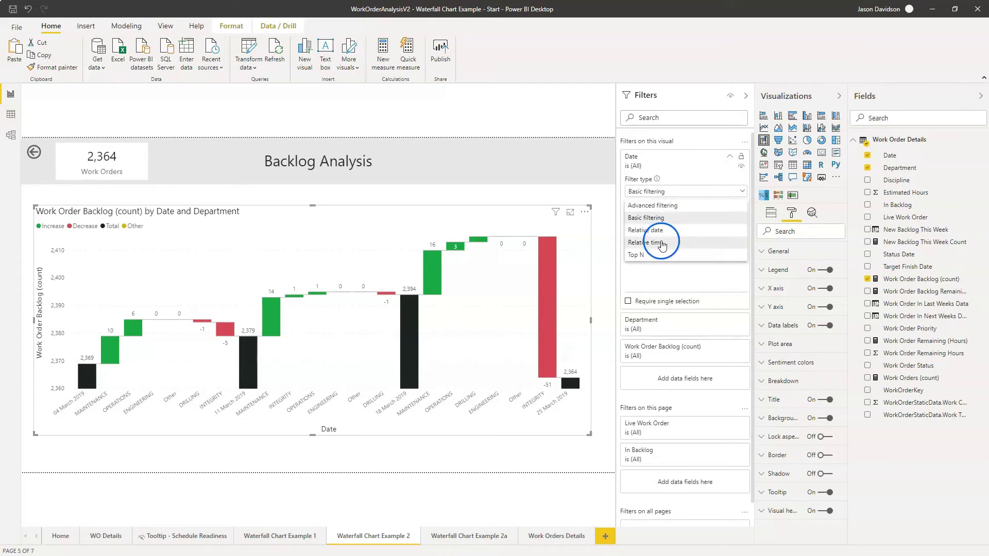
pyautogui.click(656, 254)
pyautogui.click(698, 221)
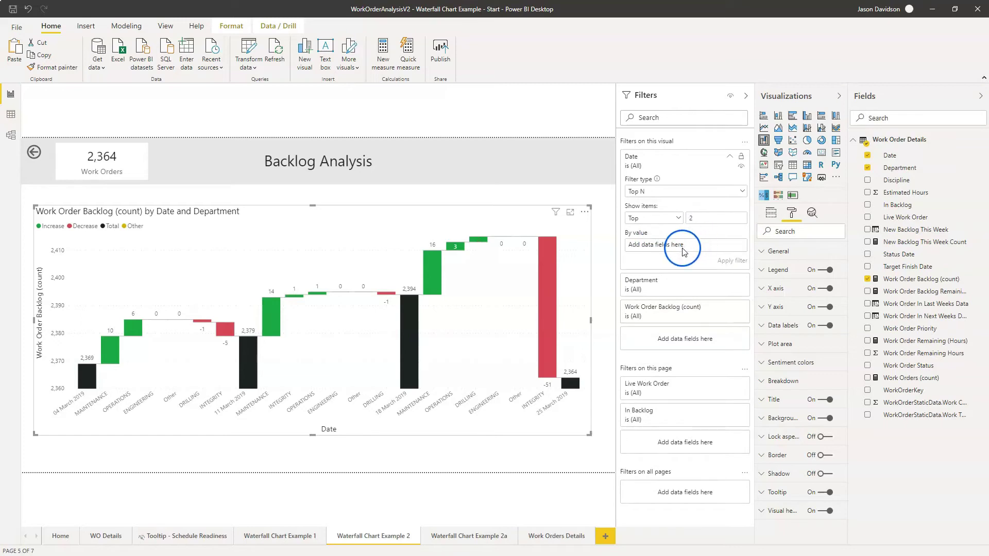
pyautogui.moveTo(877, 156); pyautogui.dragTo(883, 163)
pyautogui.moveTo(678, 250); pyautogui.dragTo(677, 246)
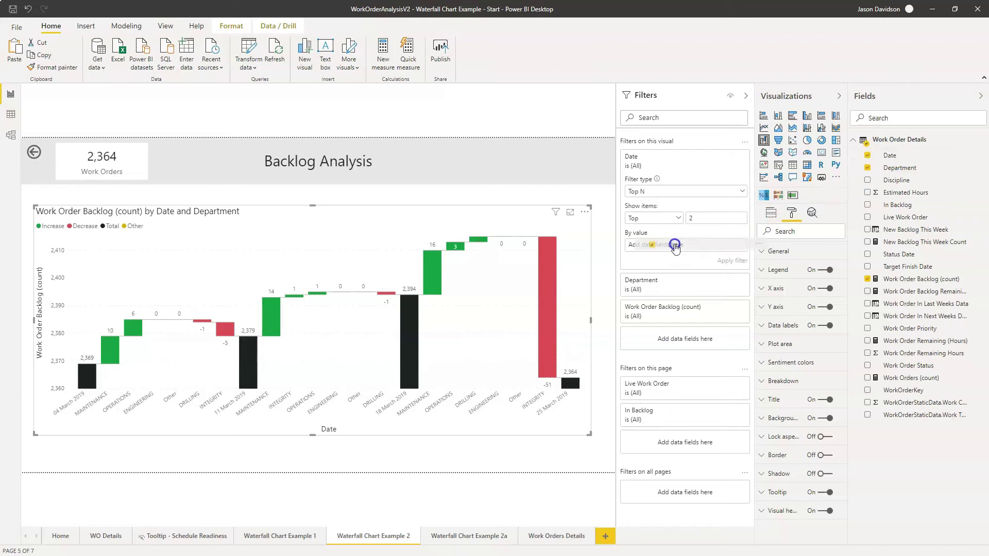
pyautogui.click(732, 245)
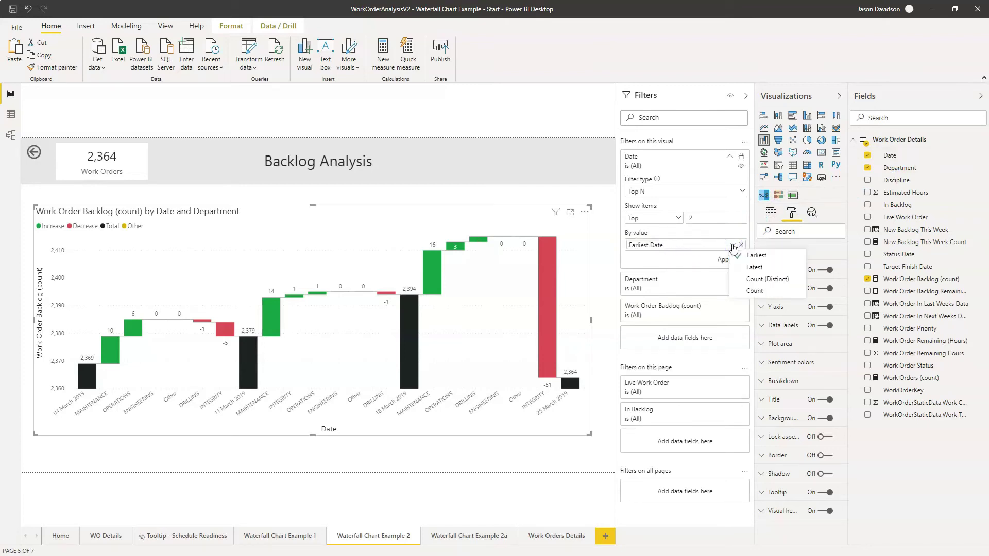
pyautogui.click(759, 270)
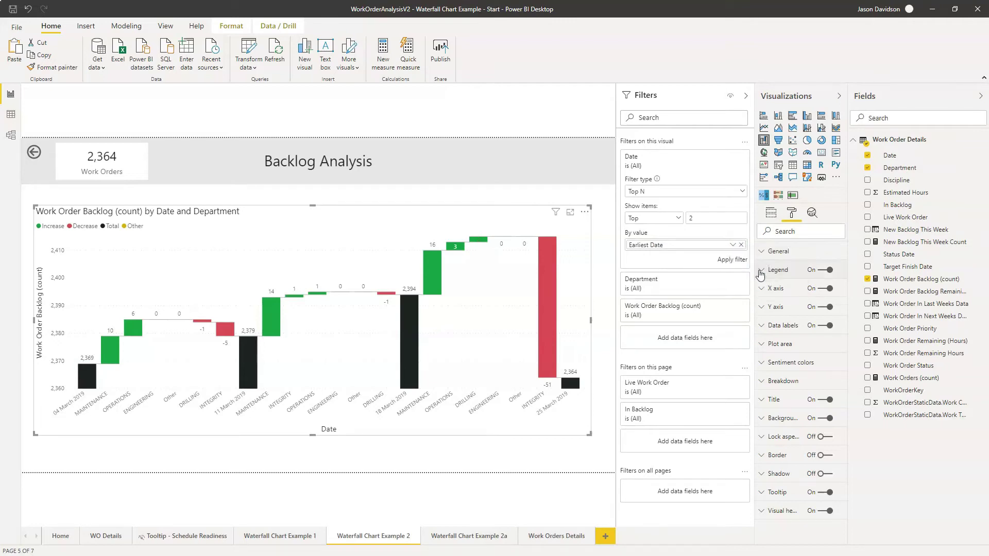
pyautogui.click(733, 260)
pyautogui.click(734, 161)
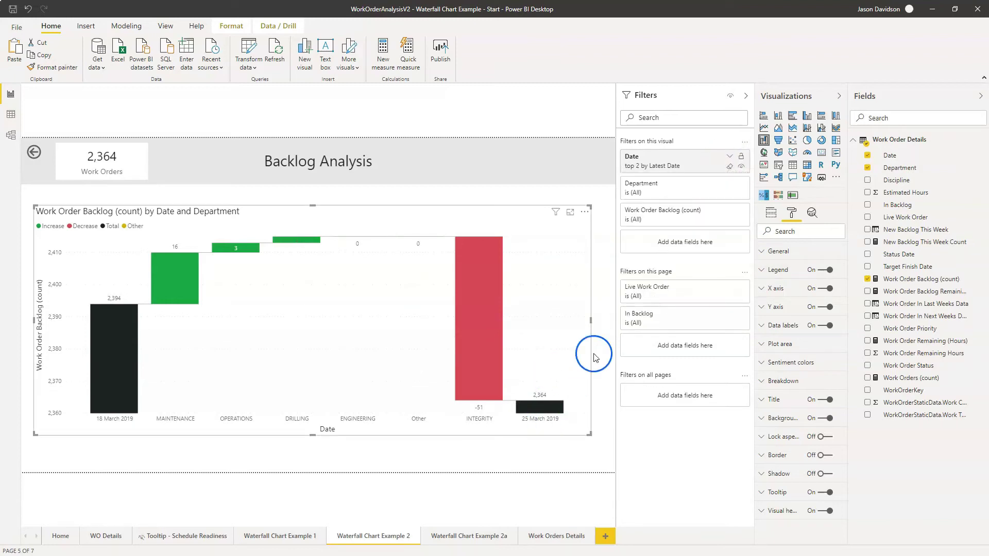
pyautogui.click(889, 157)
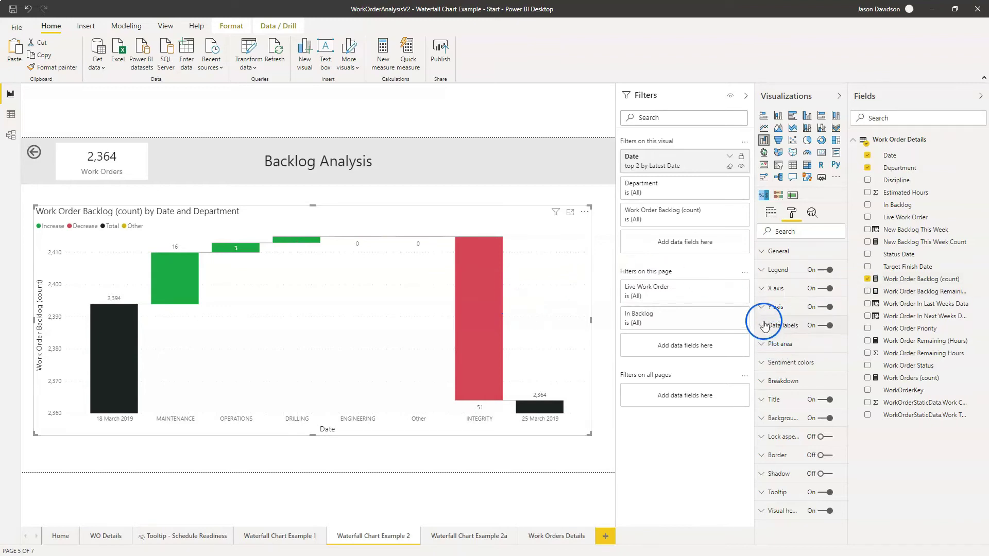
# Step: Set sentiment colours: increases to custom hex FF0003, decreases to the recent green swatch
pyautogui.click(762, 364)
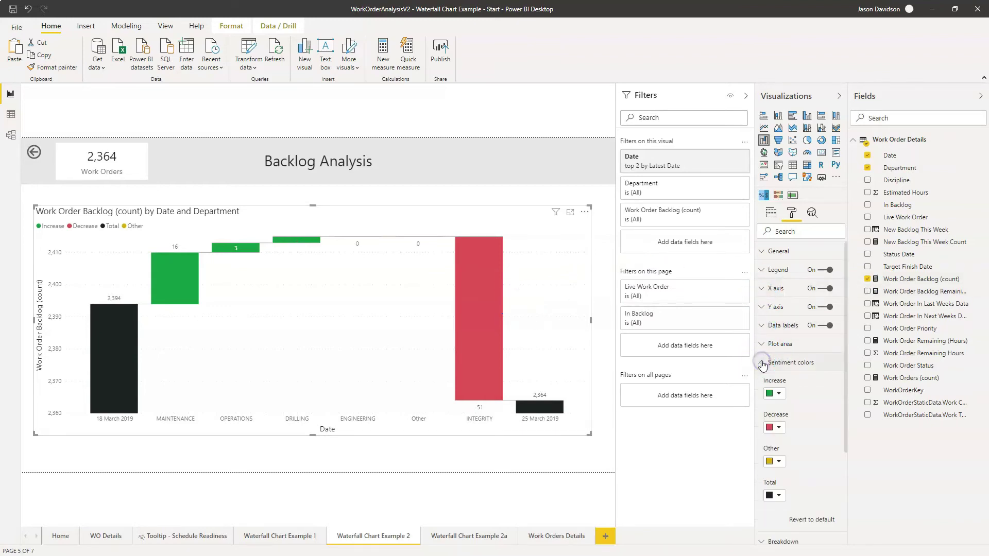
pyautogui.click(779, 399)
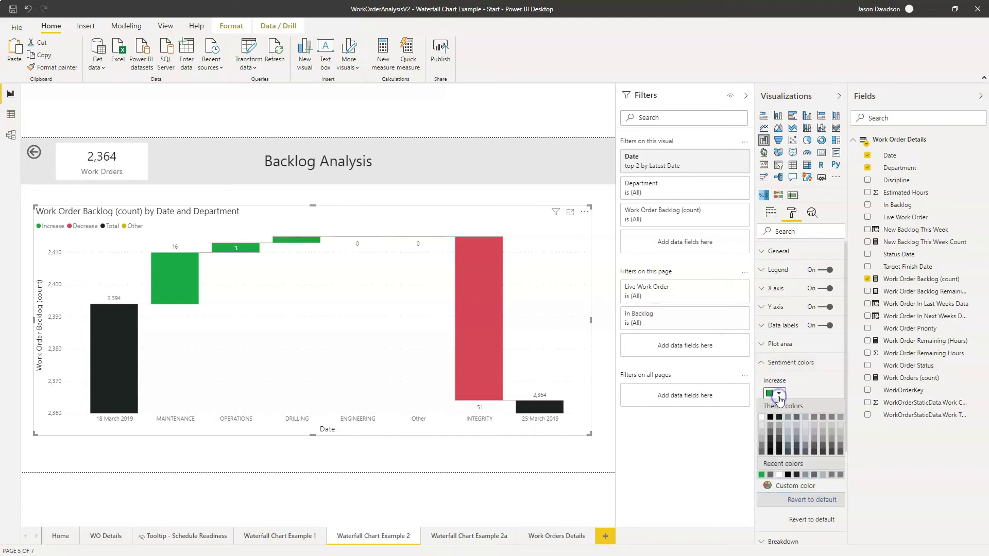
pyautogui.click(779, 399)
pyautogui.click(780, 399)
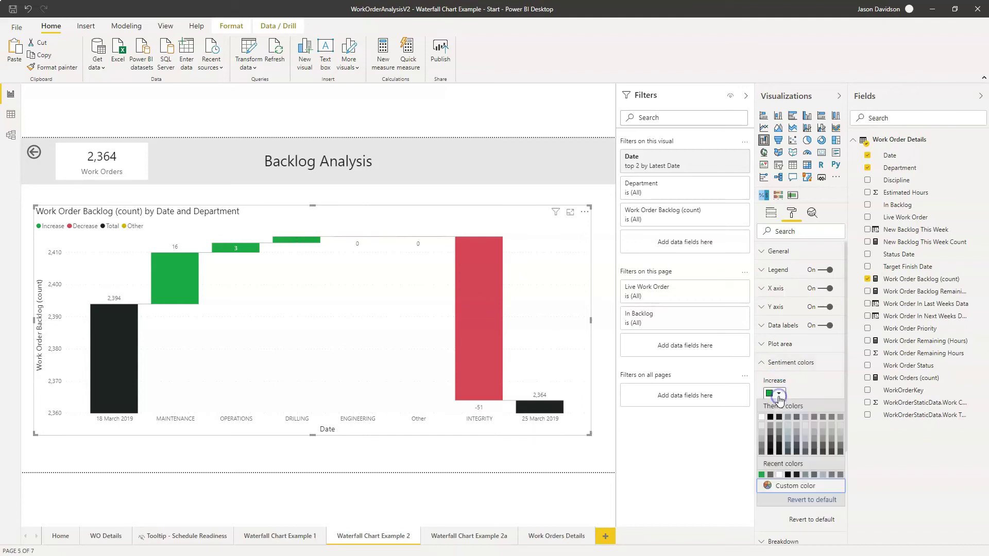
pyautogui.click(797, 487)
pyautogui.moveTo(792, 494); pyautogui.dragTo(734, 496)
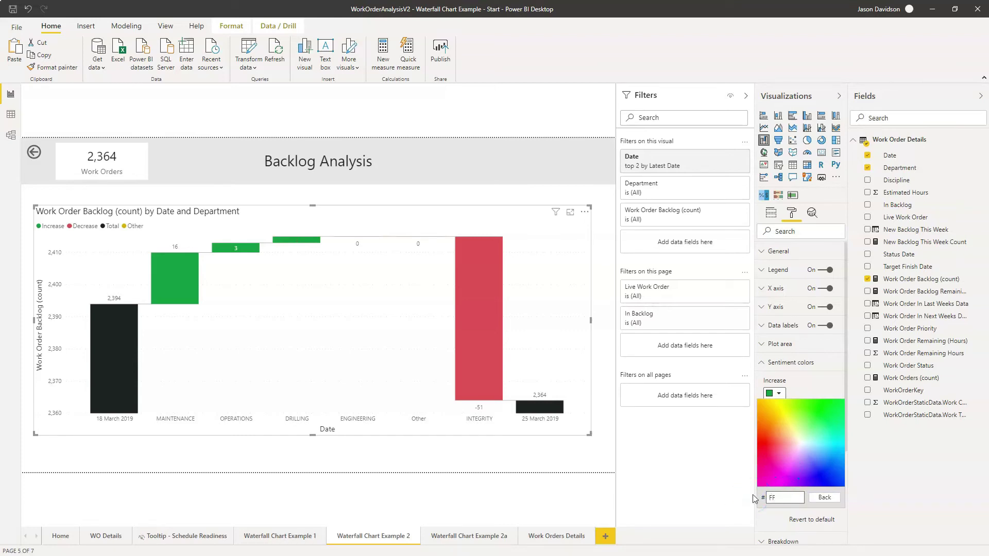
pyautogui.write('FF0003')
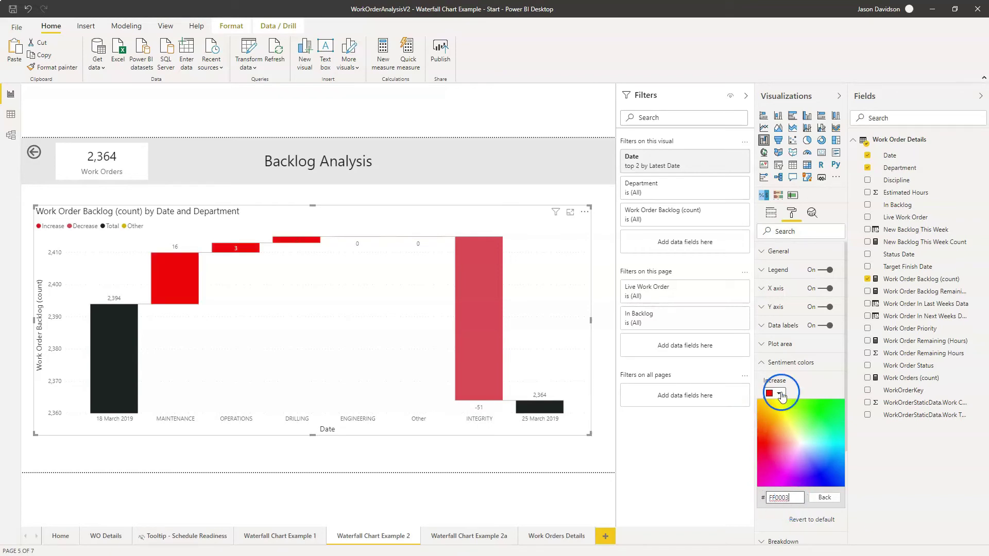
pyautogui.click(799, 386)
pyautogui.click(778, 429)
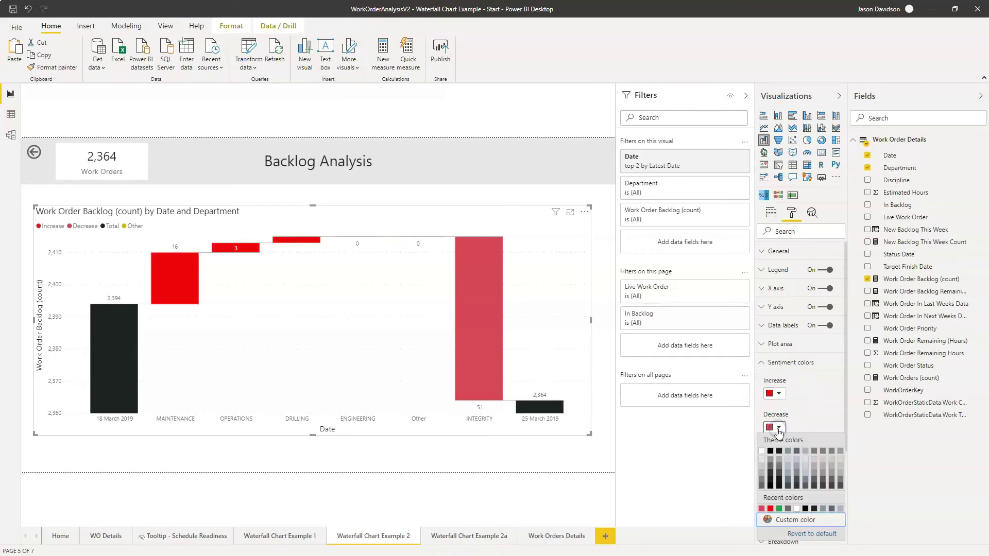
pyautogui.click(779, 509)
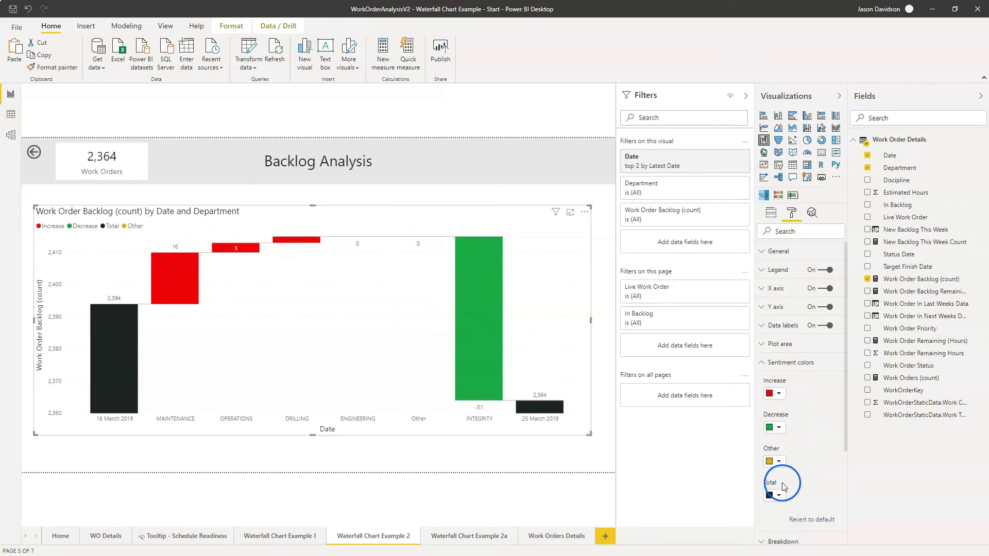
# Step: Change the data label text size from 9 to 14 pt
pyautogui.click(763, 330)
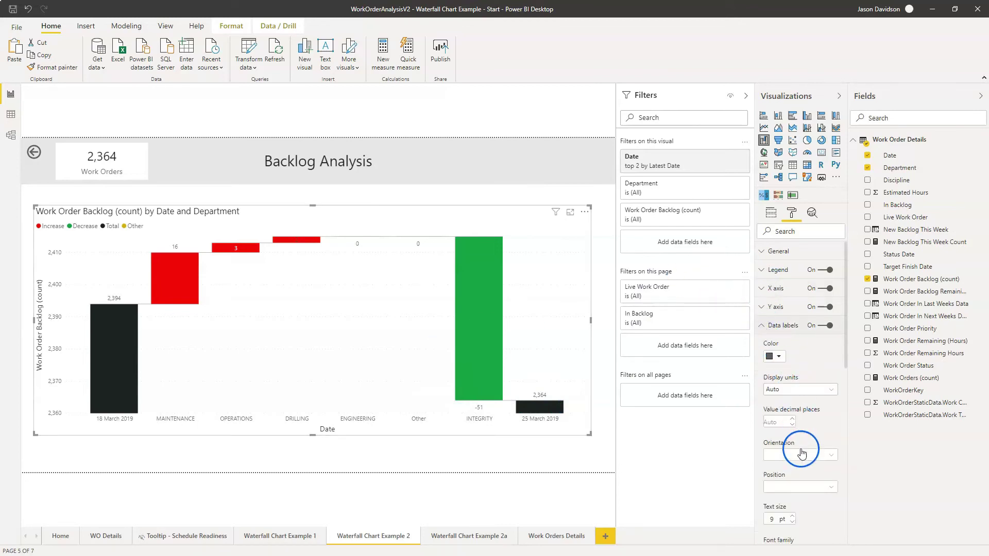
pyautogui.click(809, 513)
pyautogui.write('14')
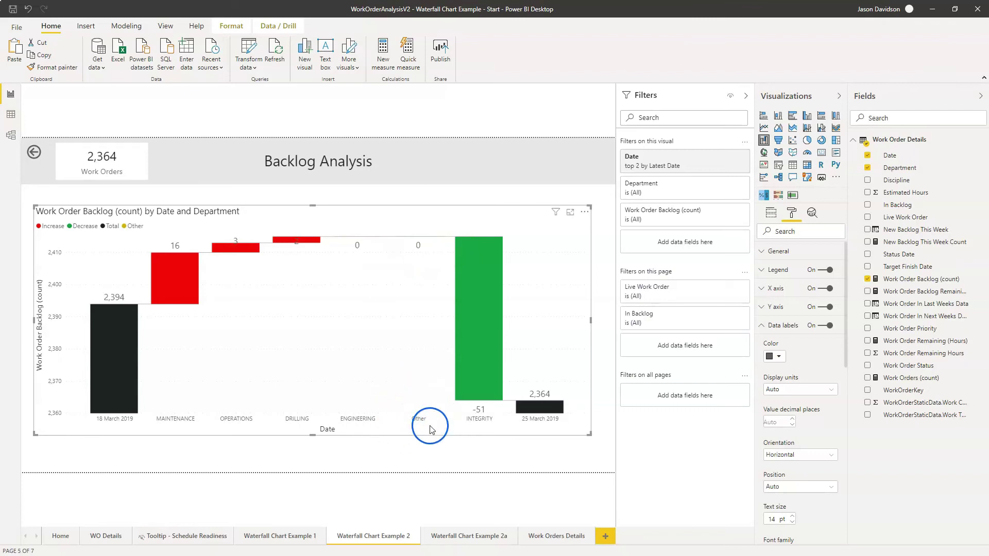
pyautogui.click(763, 332)
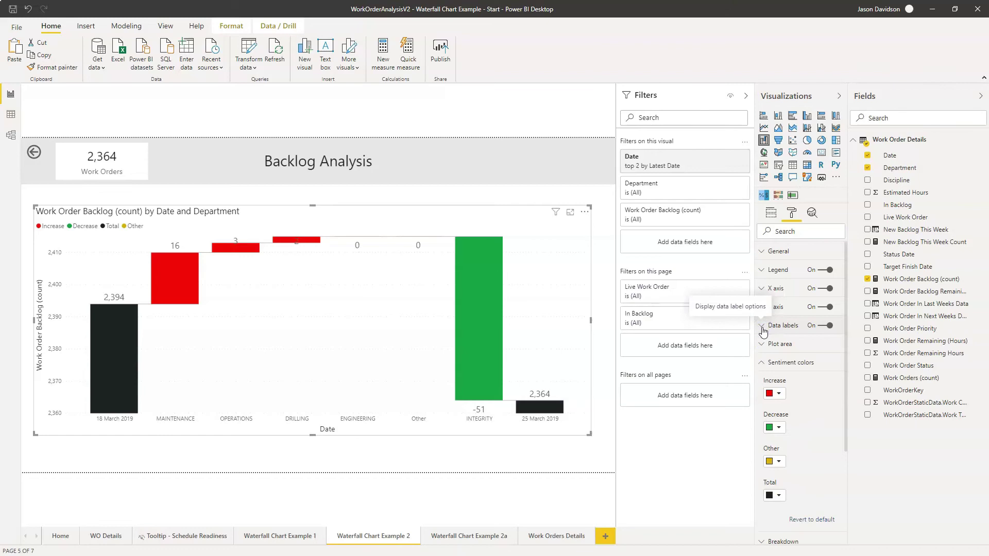
pyautogui.click(763, 364)
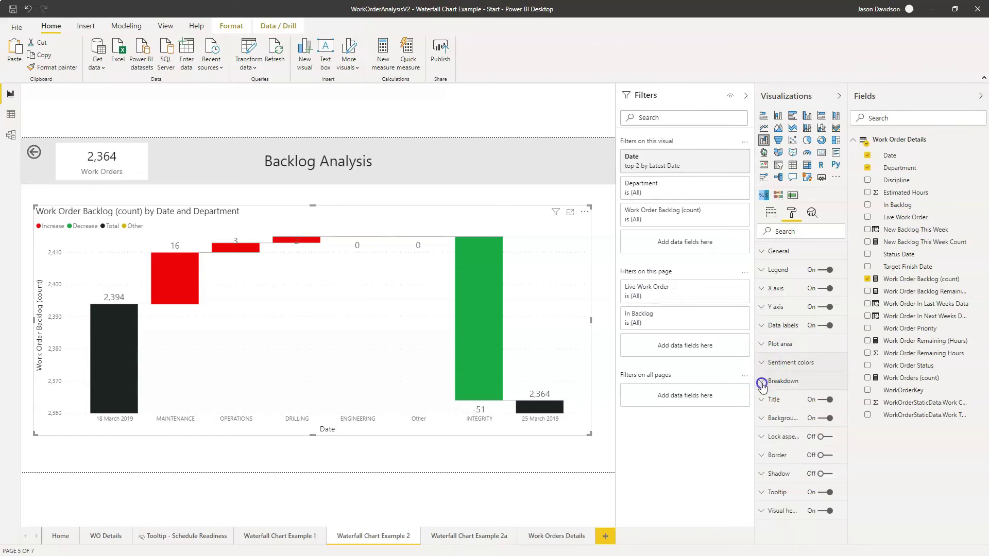
pyautogui.click(762, 381)
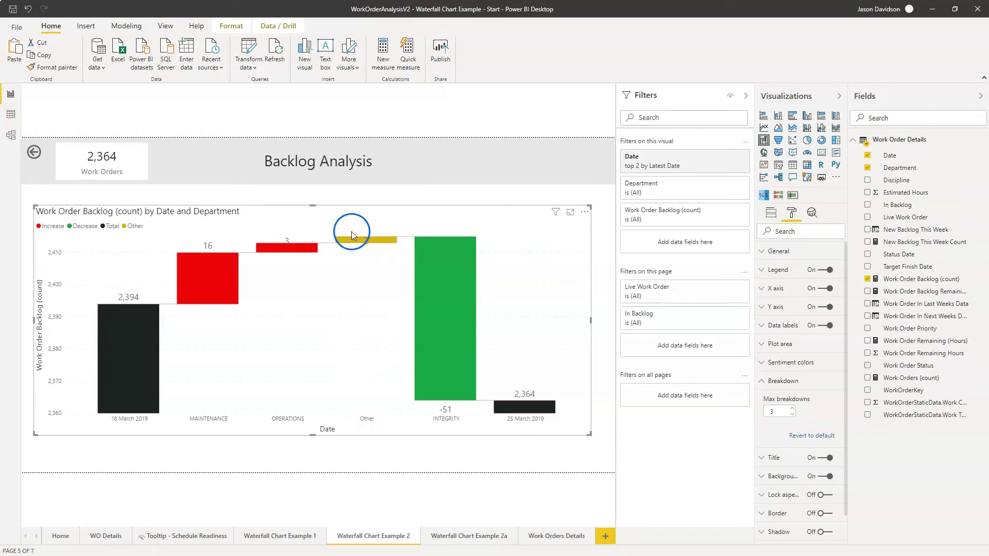
pyautogui.moveTo(355, 240)
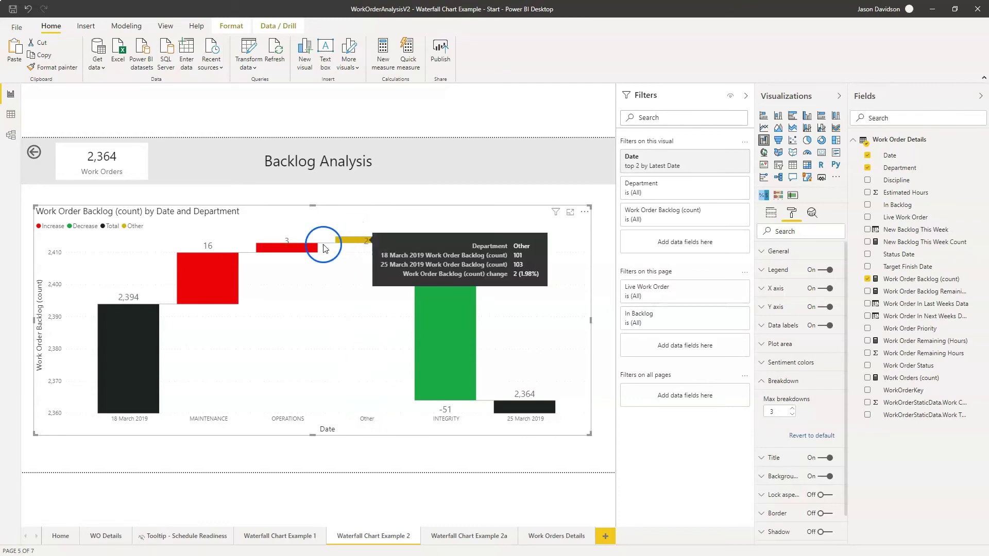
pyautogui.click(792, 408)
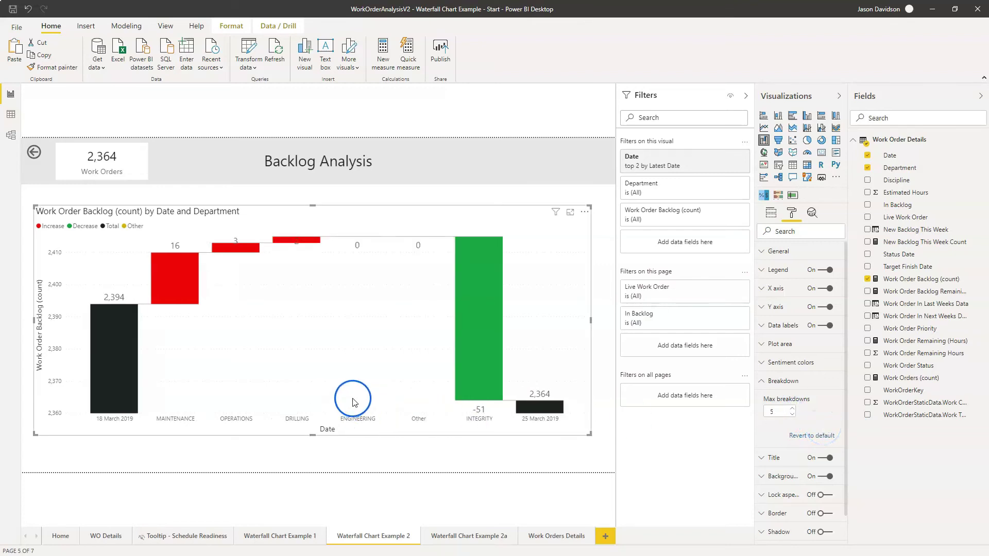
pyautogui.click(760, 385)
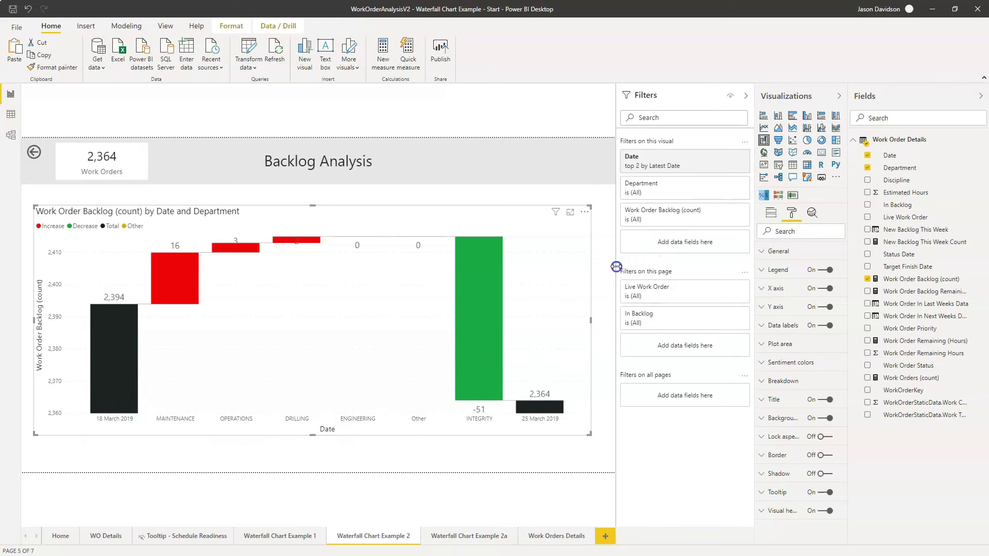
# Step: Narrow the Filters pane, then inspect the 18 and 25 March 2019 total bars
pyautogui.moveTo(707, 273); pyautogui.dragTo(734, 273)
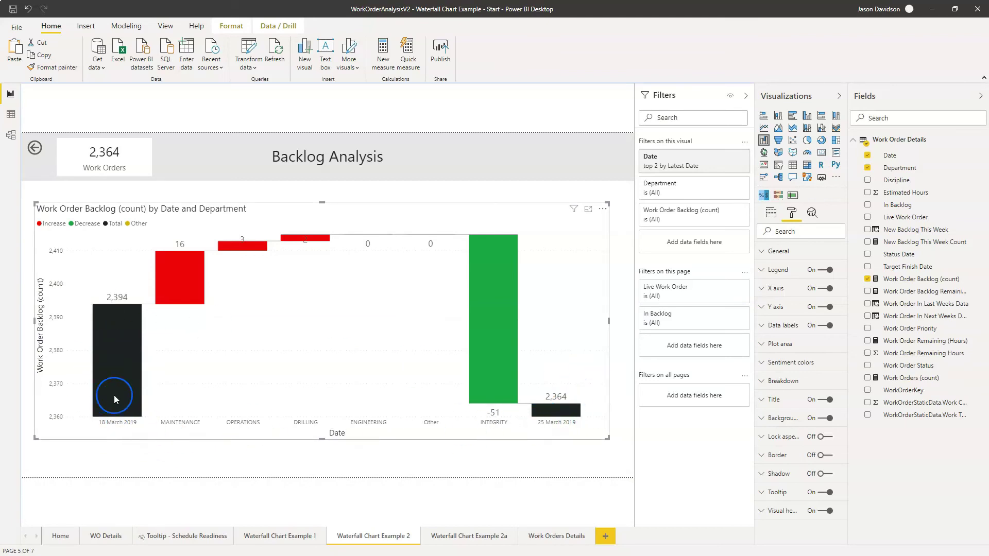
pyautogui.moveTo(474, 374)
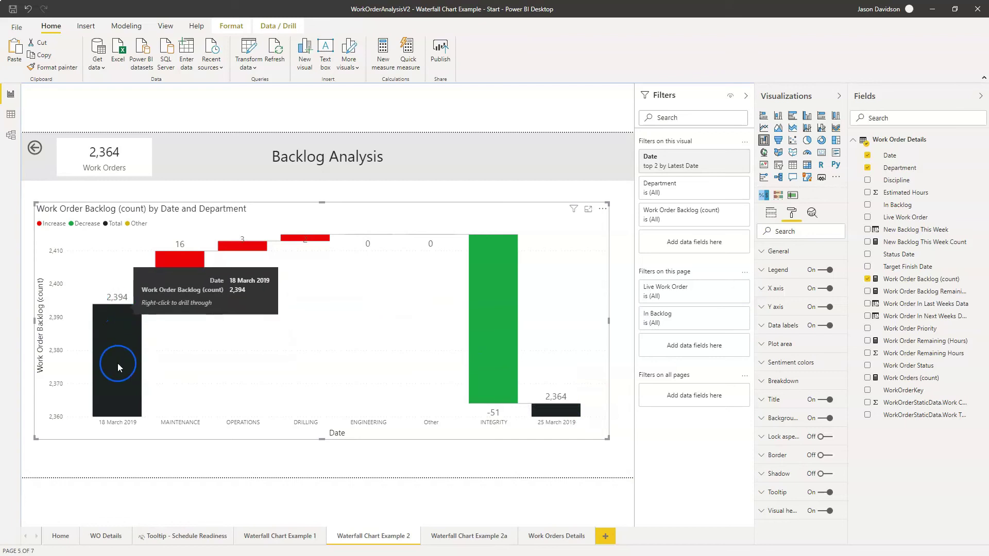
pyautogui.moveTo(551, 412)
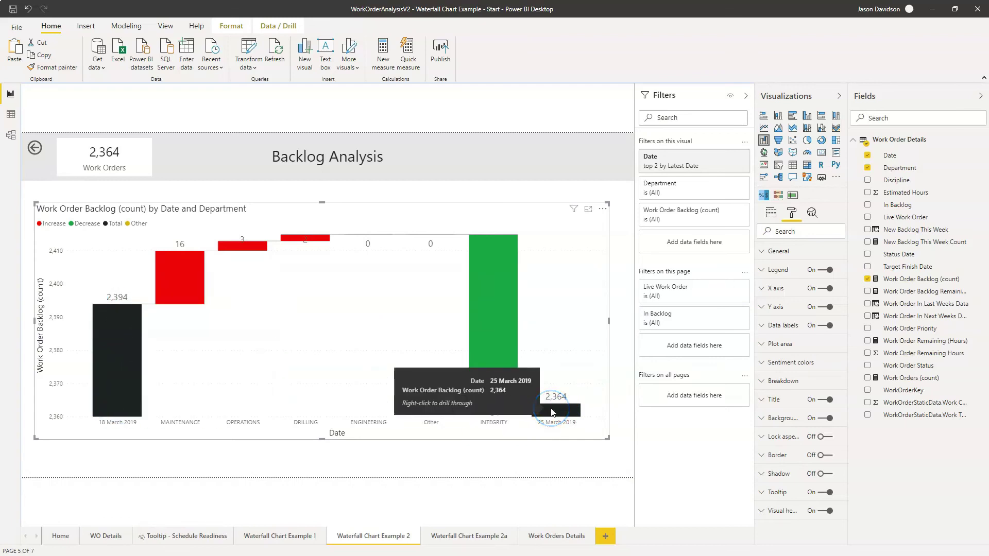
pyautogui.click(124, 351)
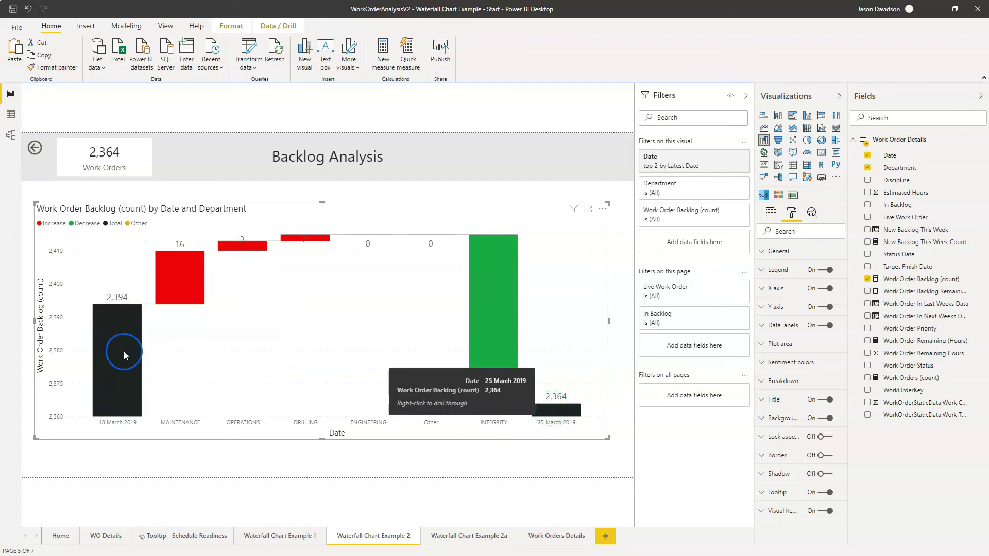
pyautogui.click(561, 411)
pyautogui.moveTo(563, 414)
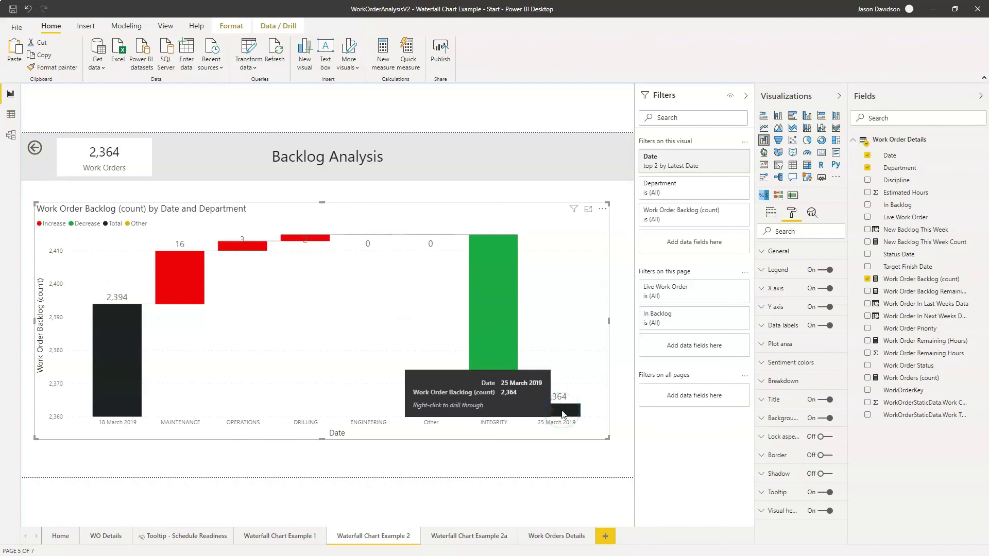
pyautogui.click(382, 359)
pyautogui.click(123, 338)
pyautogui.click(570, 421)
pyautogui.click(544, 404)
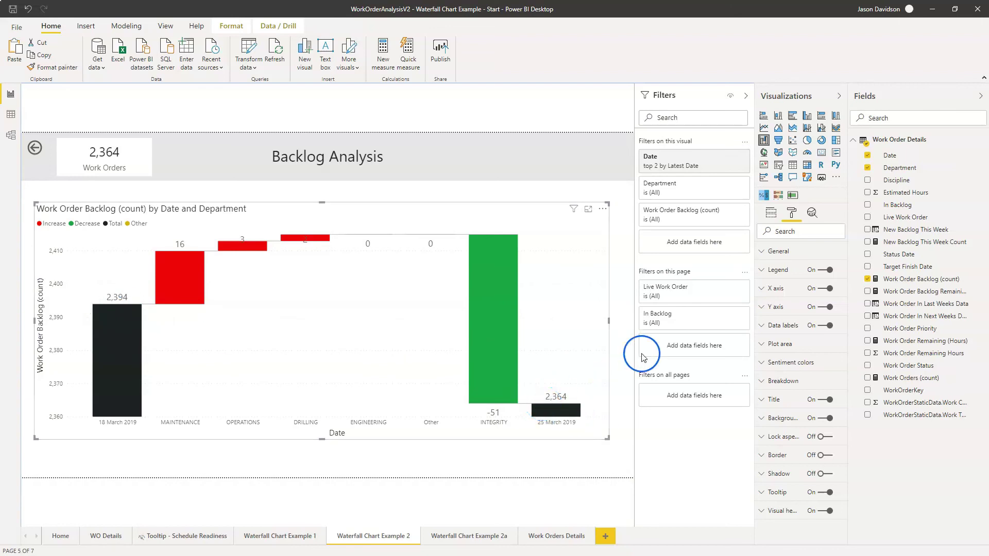
# Step: Preview a Y axis Start of 0, then clear it so the axis start stays Auto
pyautogui.click(766, 312)
pyautogui.click(783, 369)
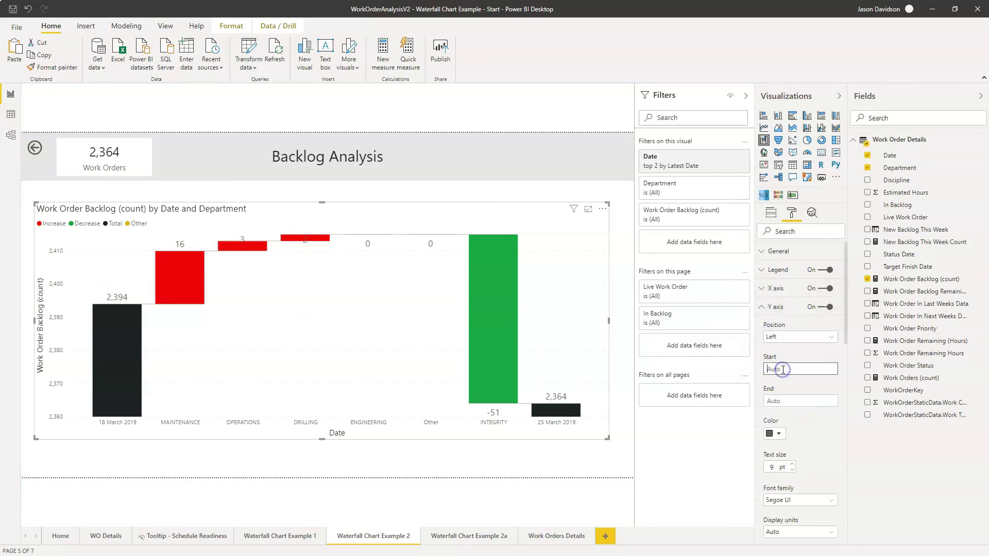
pyautogui.write('0')
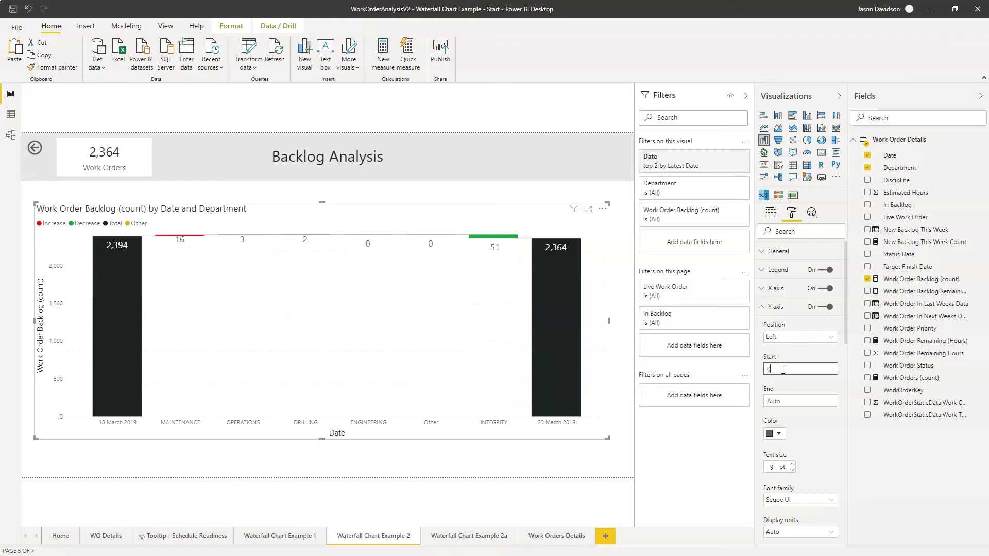
pyautogui.click(265, 326)
pyautogui.press('BackSpace')
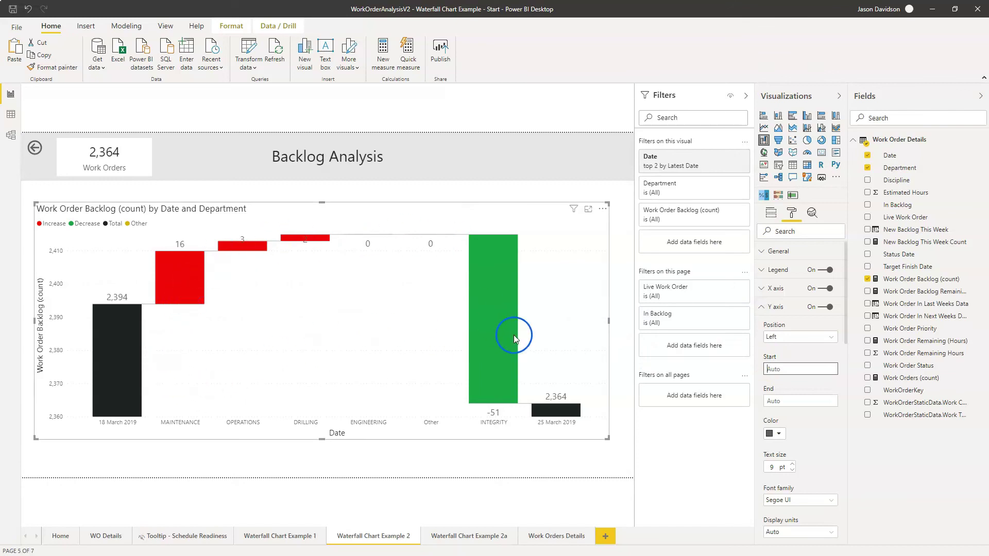
# Step: Check the MAINTENANCE bar's tooltip showing backlog rising 1,822 to 1,838 (+16, 0.88%)
pyautogui.moveTo(546, 412)
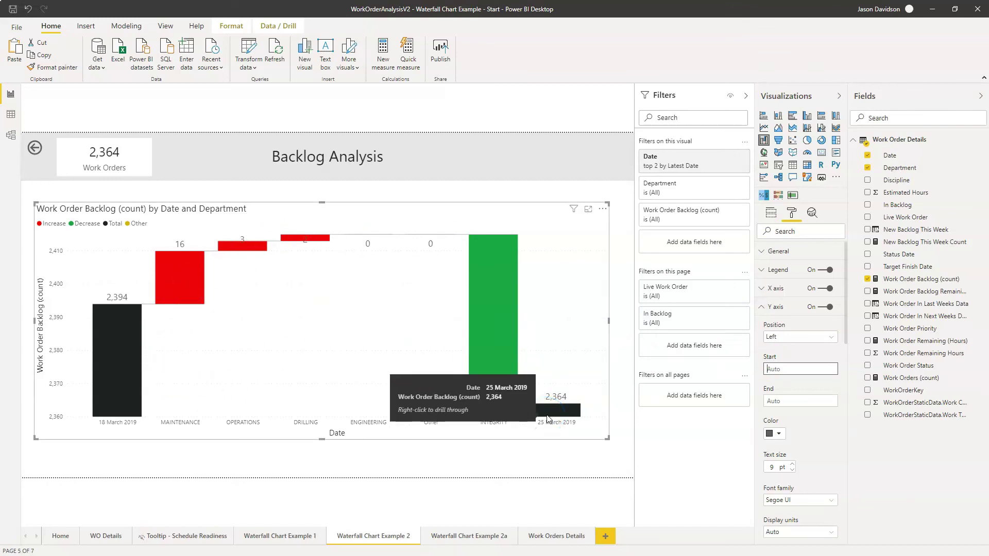
pyautogui.moveTo(129, 378)
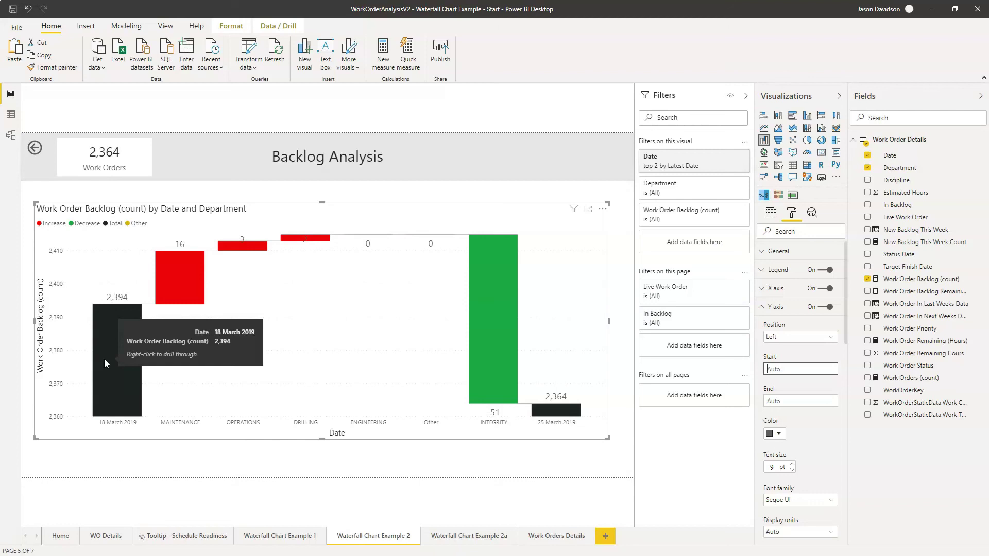
pyautogui.click(186, 502)
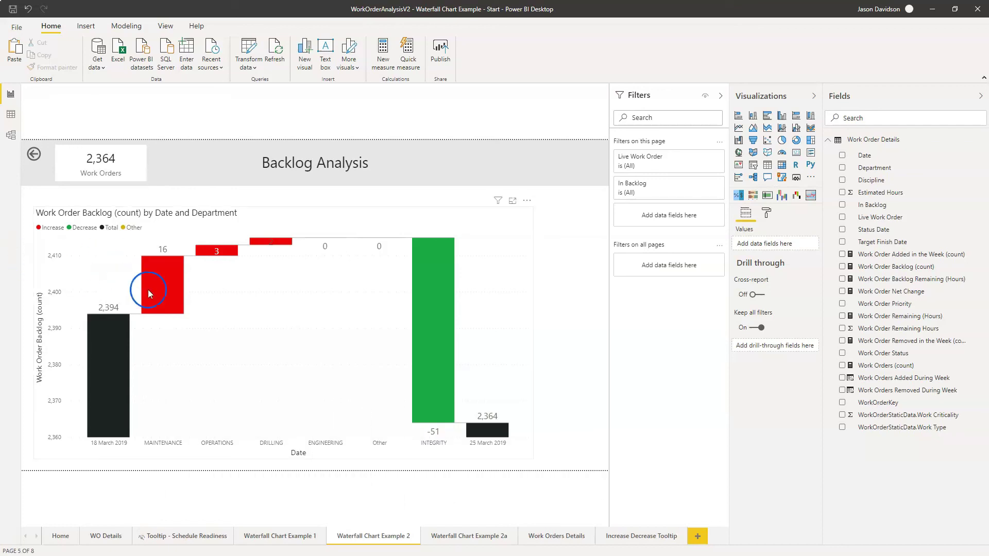
pyautogui.moveTo(159, 279)
pyautogui.moveTo(180, 301)
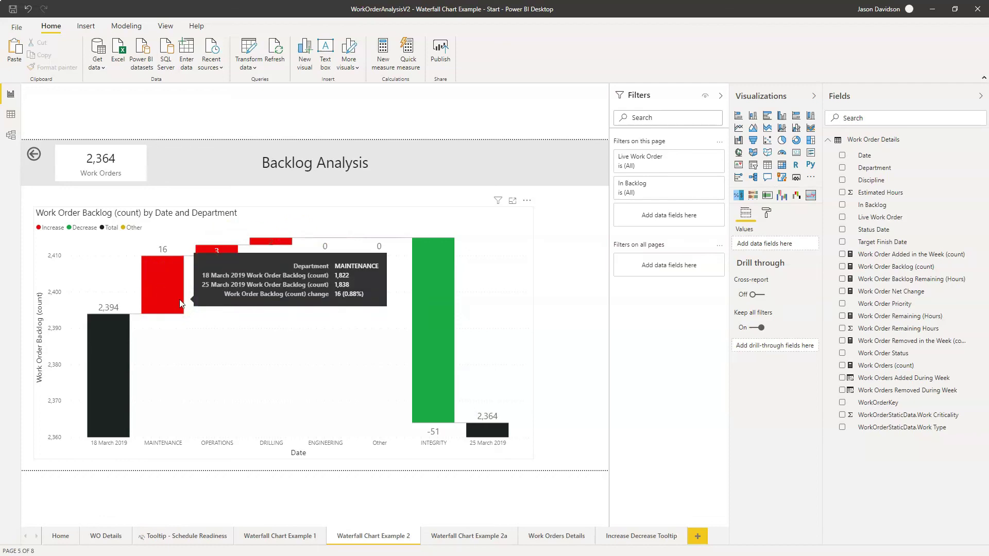